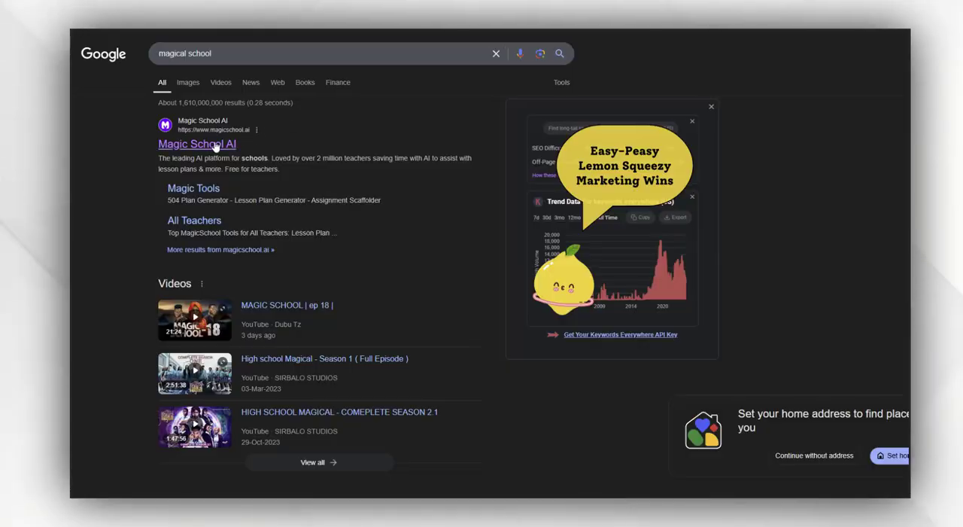
Open the MagicSchool AI homepage from the Google results for 'magical school'.
left_click(197, 144)
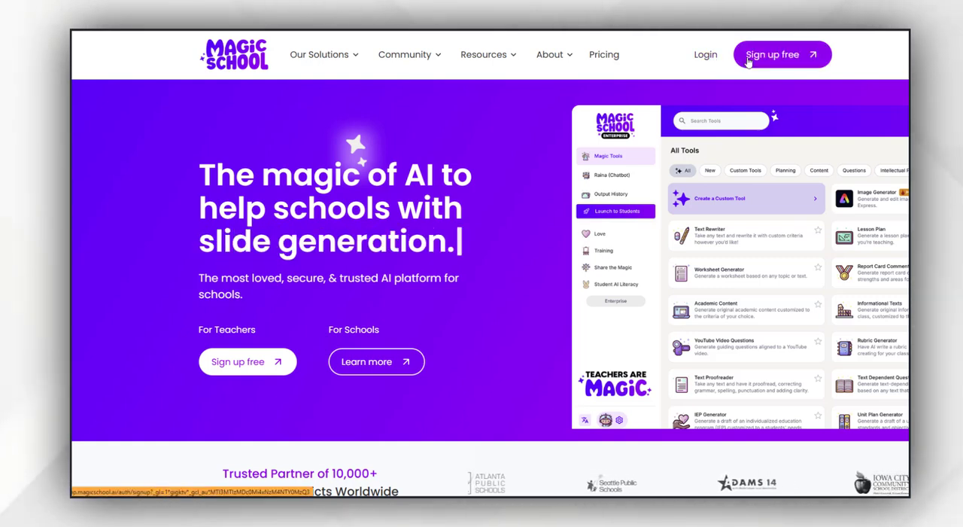
Sign up for a free educator account with Google and begin building the profile.
left_click(749, 63)
left_click(602, 329)
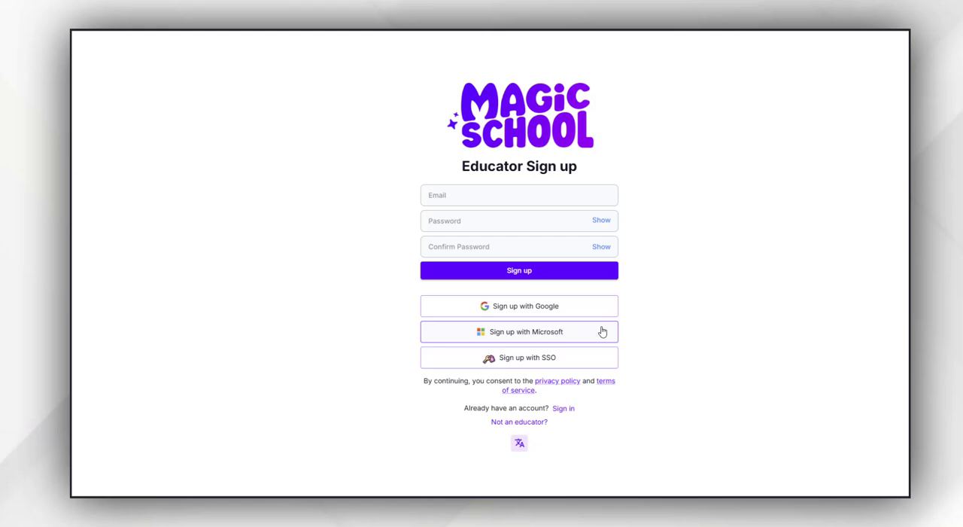
left_click(535, 310)
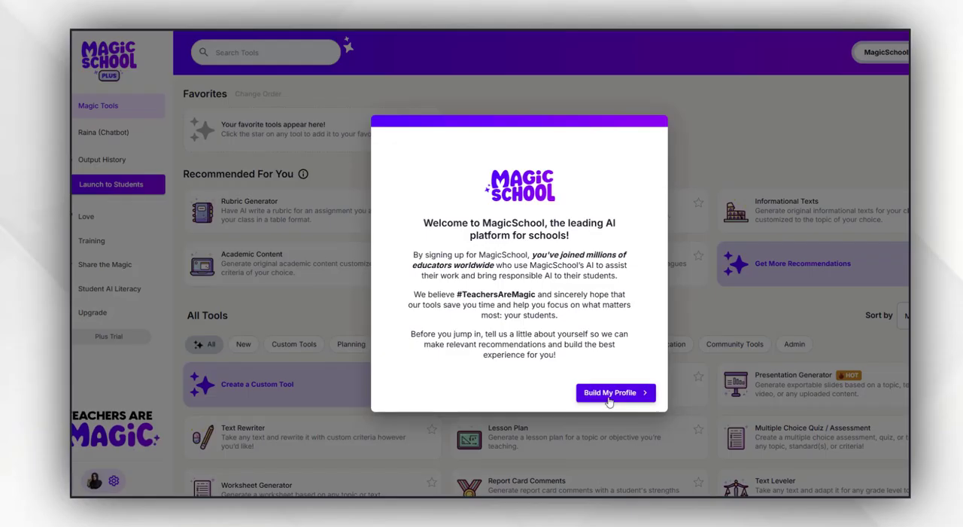
left_click(610, 394)
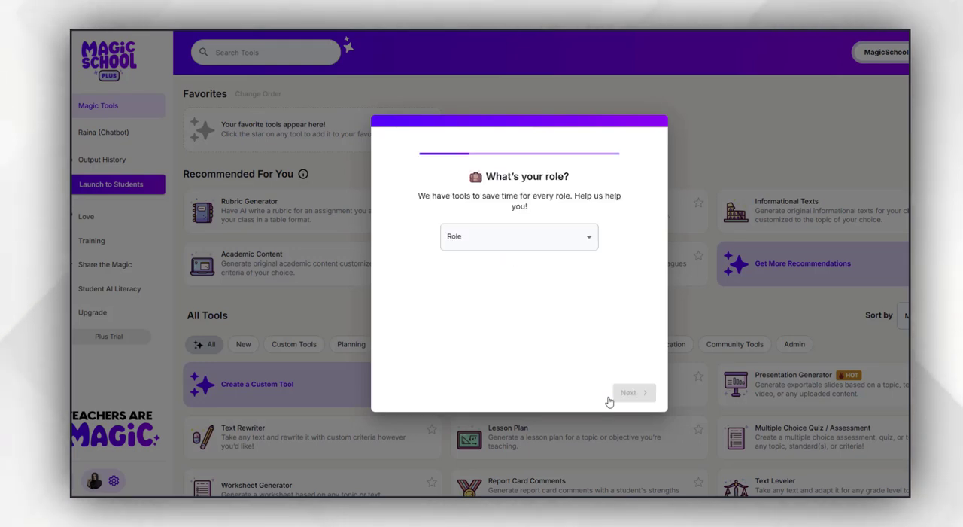
Complete the profile as an Educator in Science/STEM and acknowledge the AI best-practices notice.
left_click(588, 241)
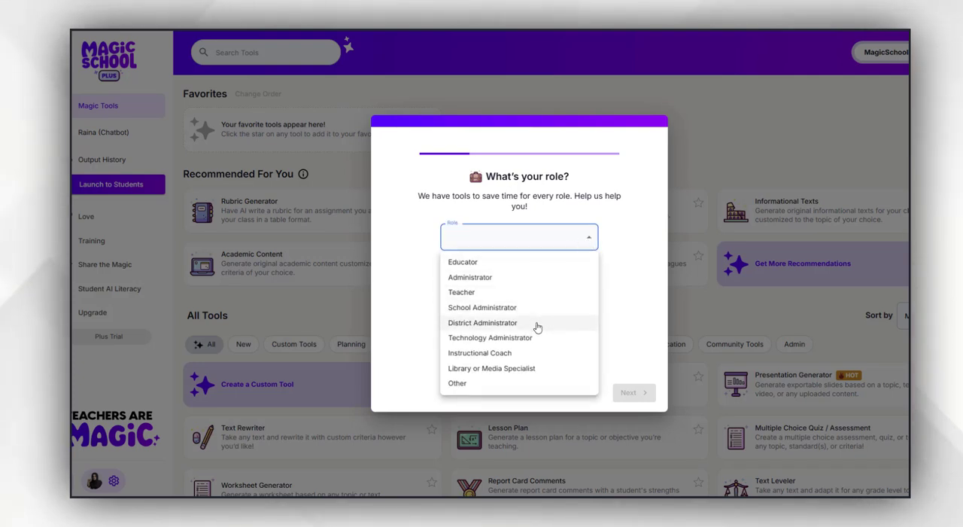
left_click(490, 263)
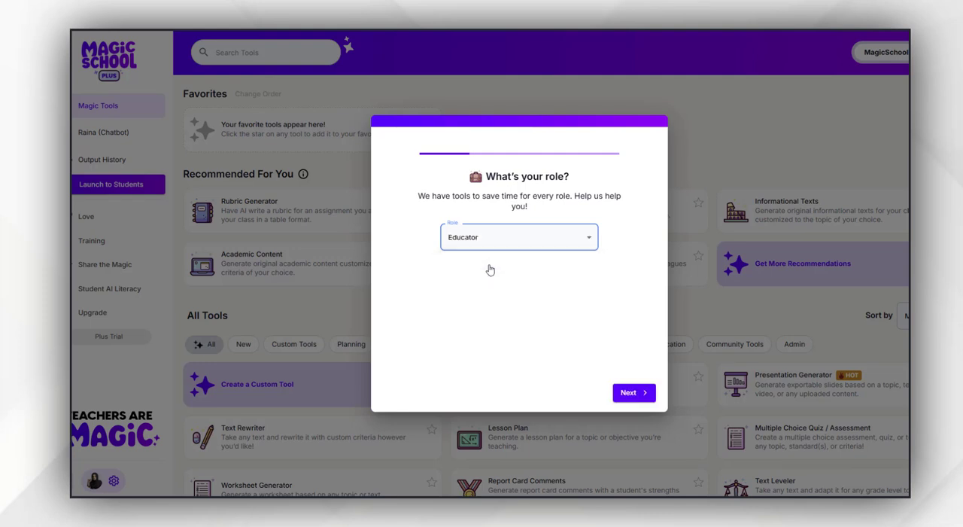
left_click(635, 392)
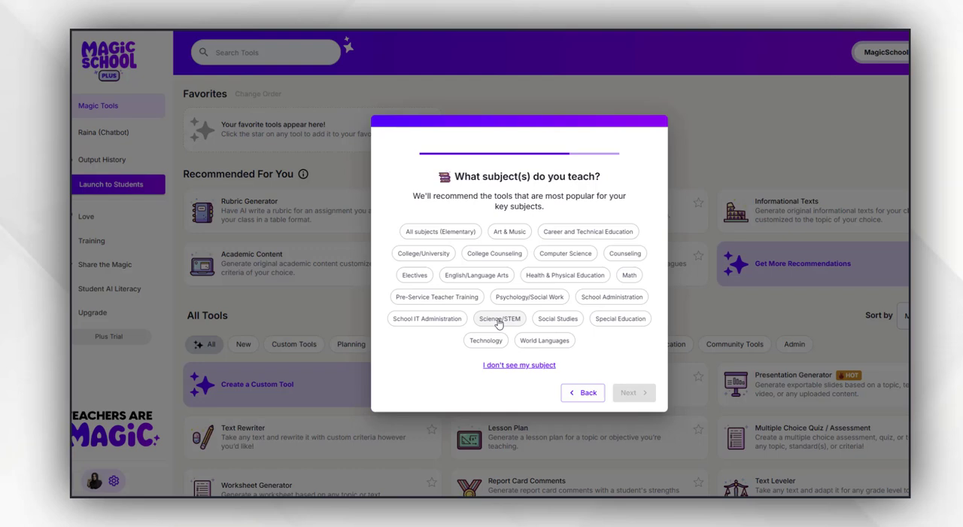
left_click(630, 393)
type("Dr Rizwana")
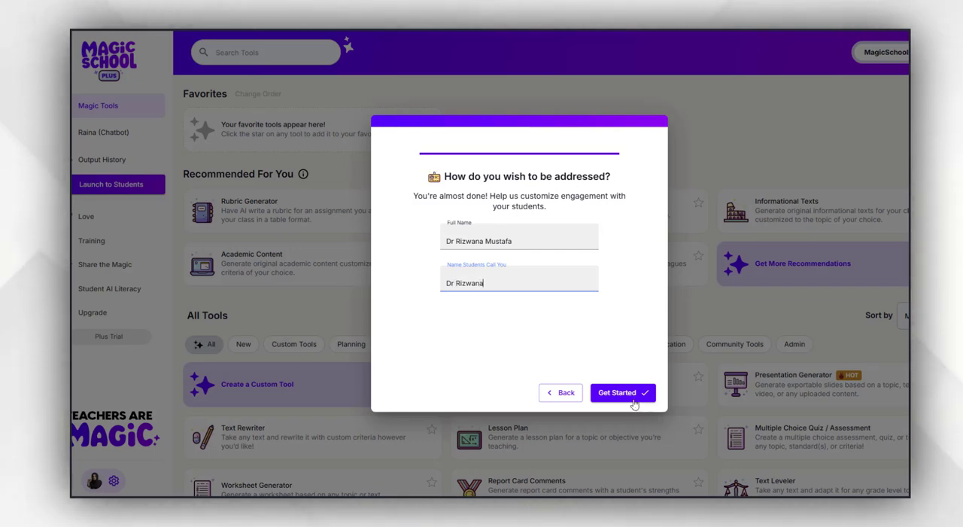
left_click(624, 392)
left_click(617, 392)
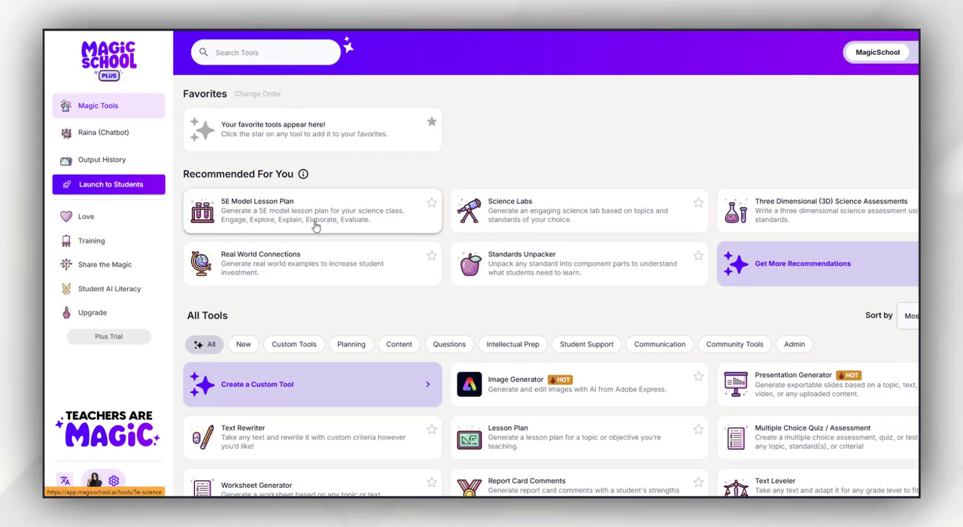
Fill the 5E Model Lesson Plan form at University level with the NMR spectroscopy topic and customization.
left_click(316, 226)
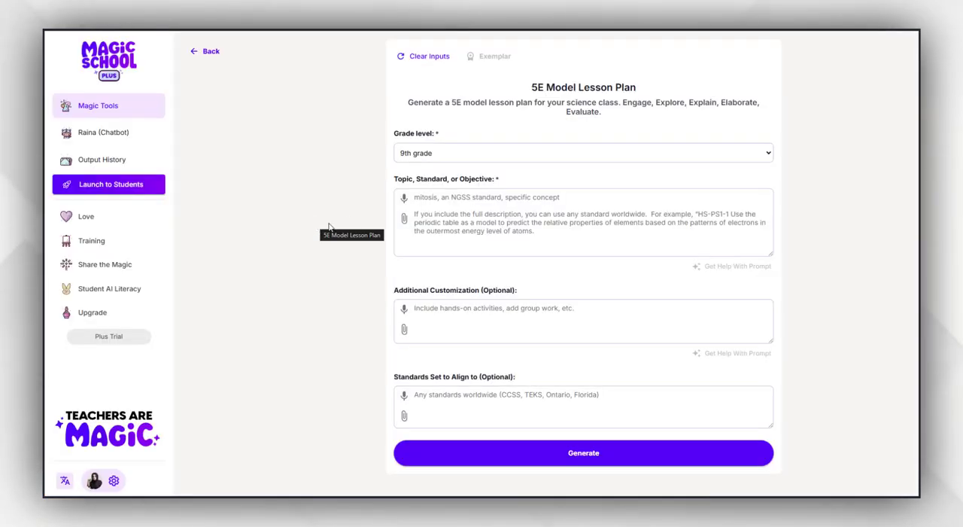
left_click(420, 156)
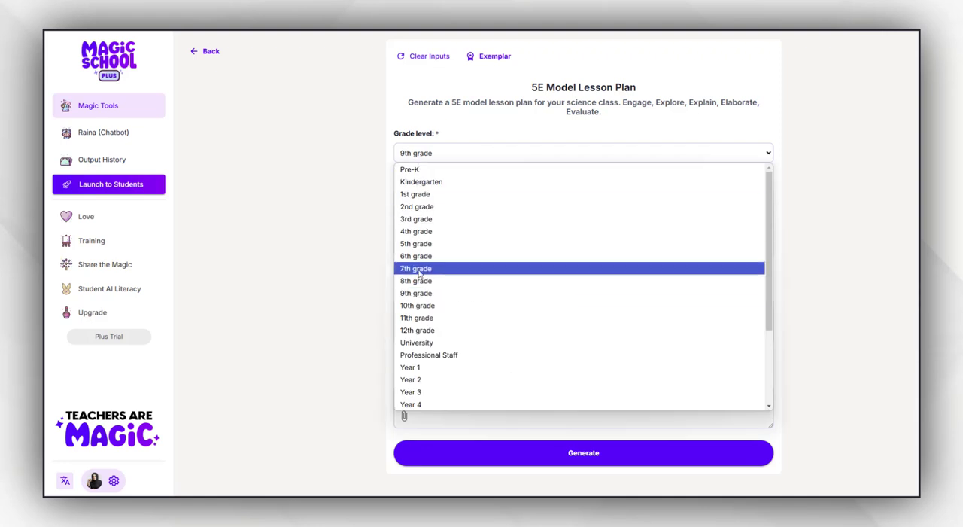
left_click(437, 343)
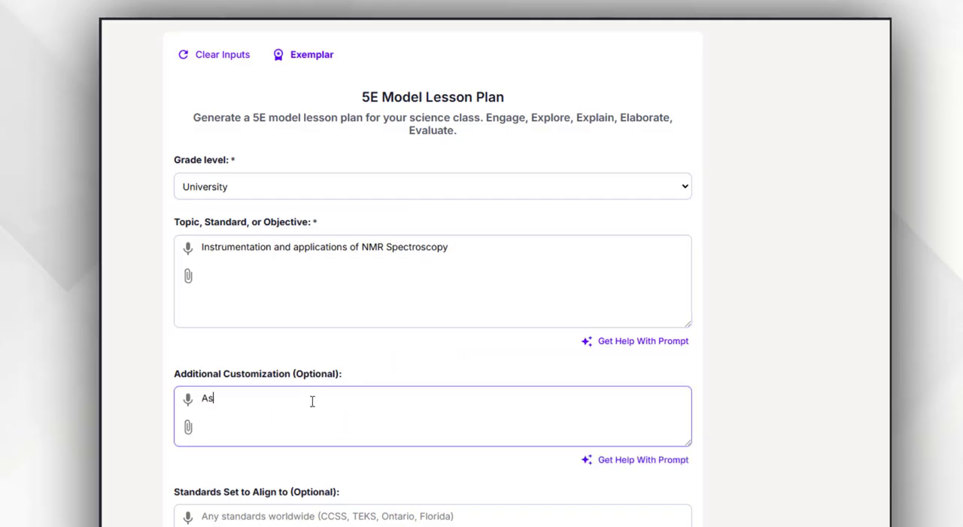
type("signt")
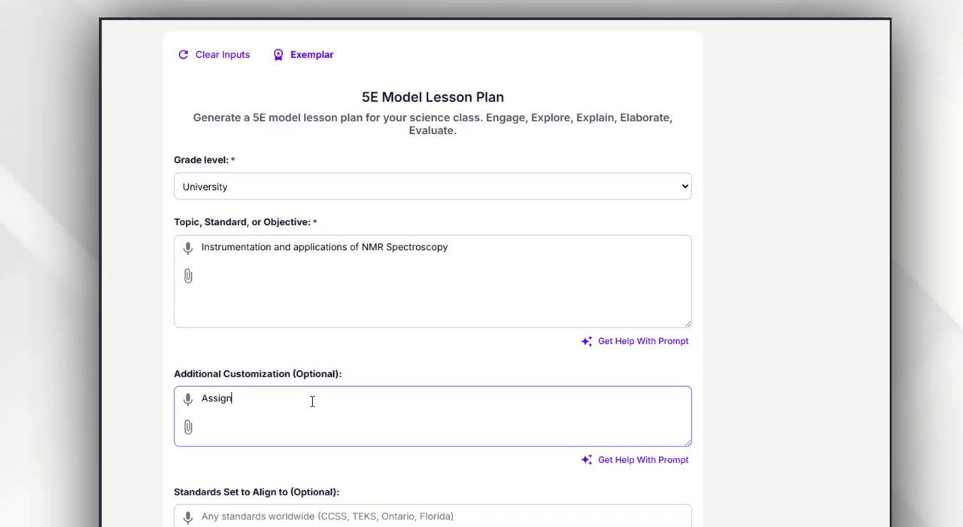
type("ments, hands on ")
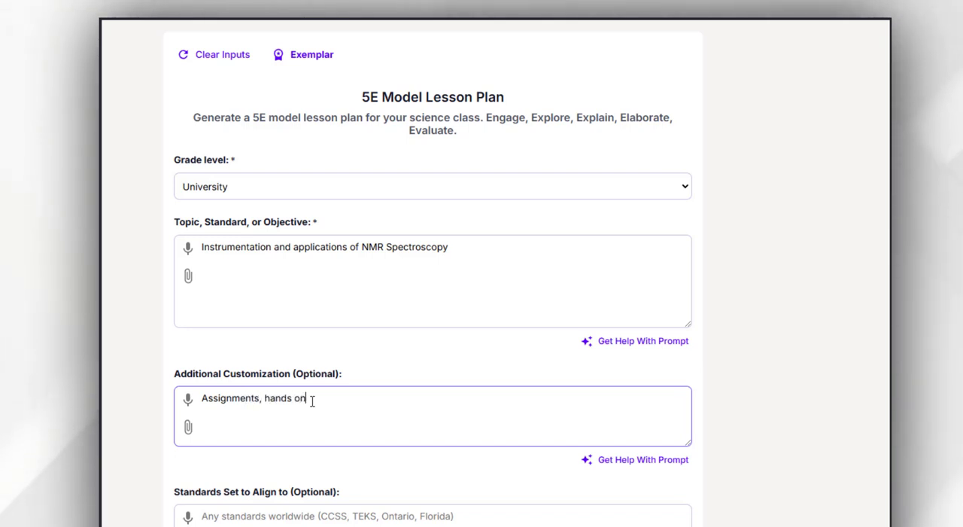
type("activities and conv")
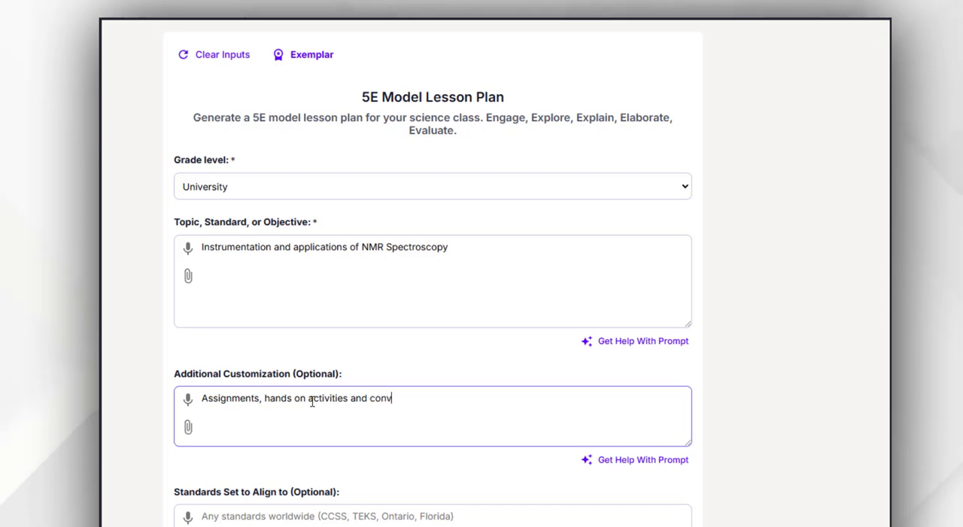
type("e")
key("BackSpace")
key("BackSpace")
type("ceptua")
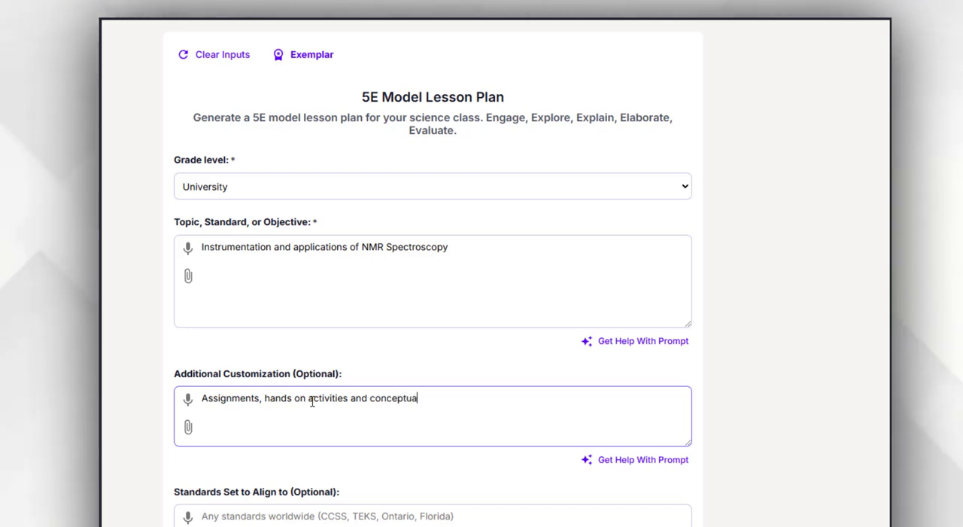
type("l activities")
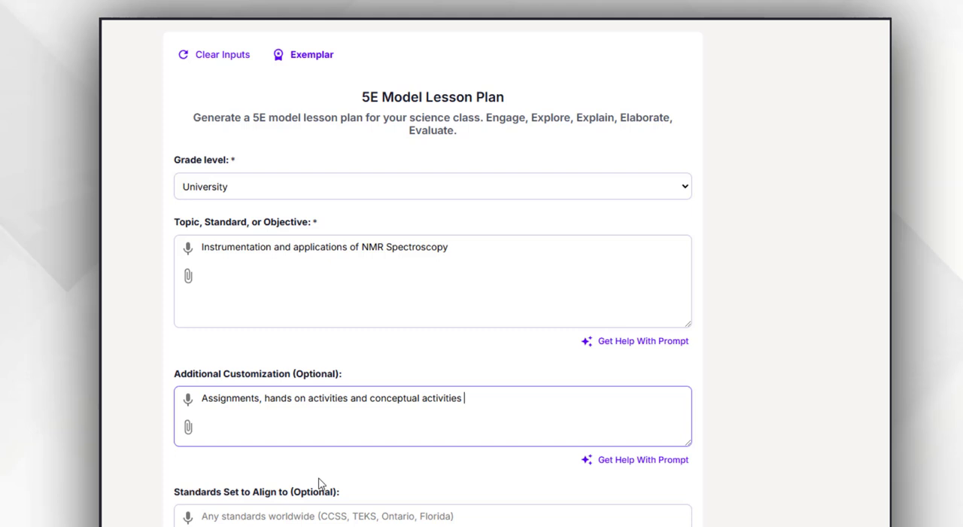
Generate the university NMR spectroscopy lesson plan through Evaluate and Aligned Standards.
left_click(317, 516)
type("No specific")
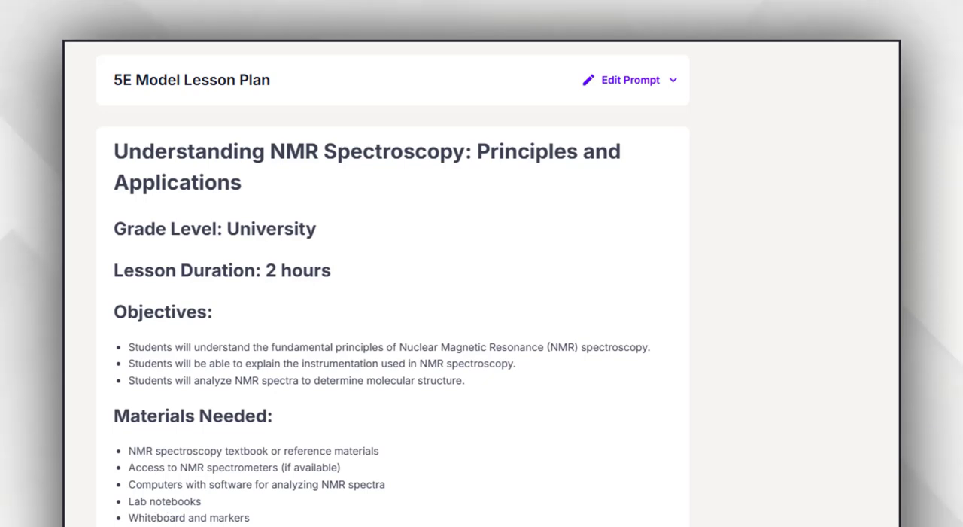
scroll(300, 521, "down", 3)
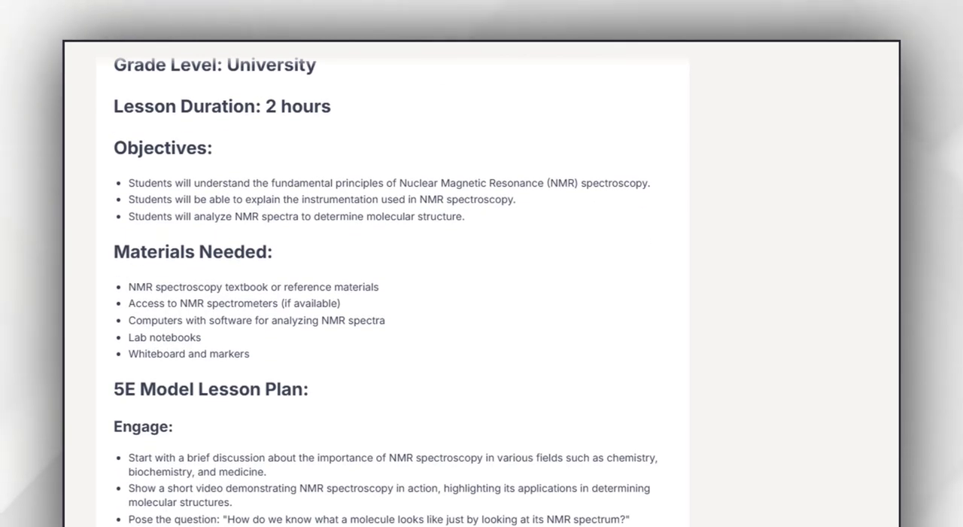
scroll(461, 351, "down", 3)
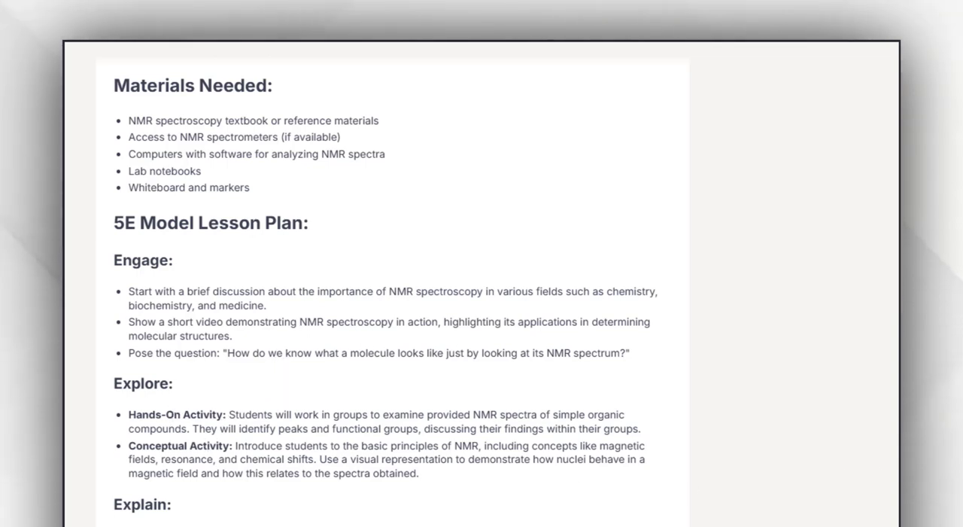
scroll(385, 301, "down", 1)
scroll(385, 301, "down", 2)
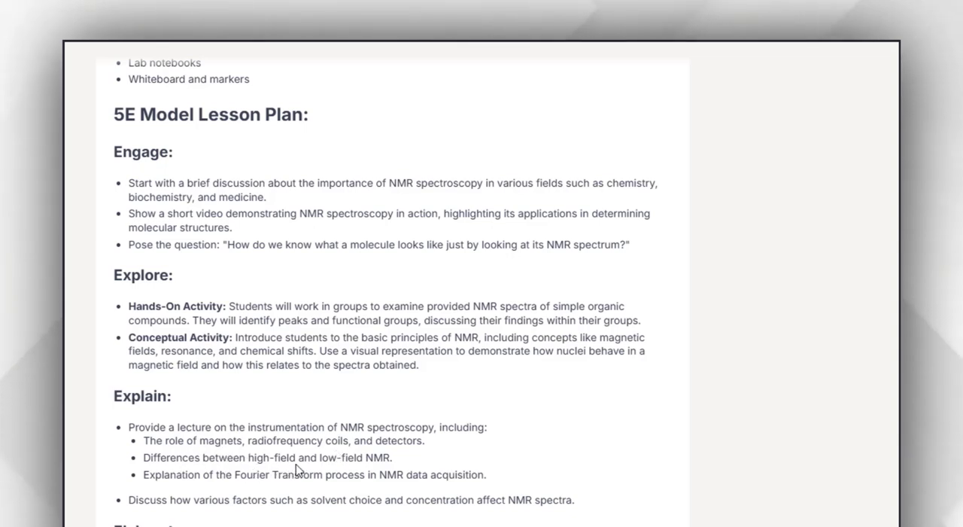
scroll(186, 377, "down", 3)
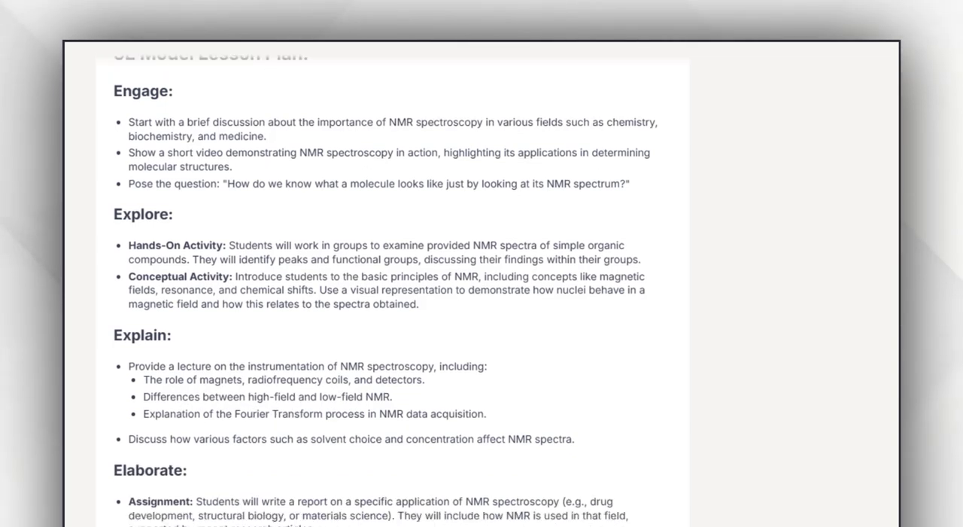
scroll(187, 378, "down", 2)
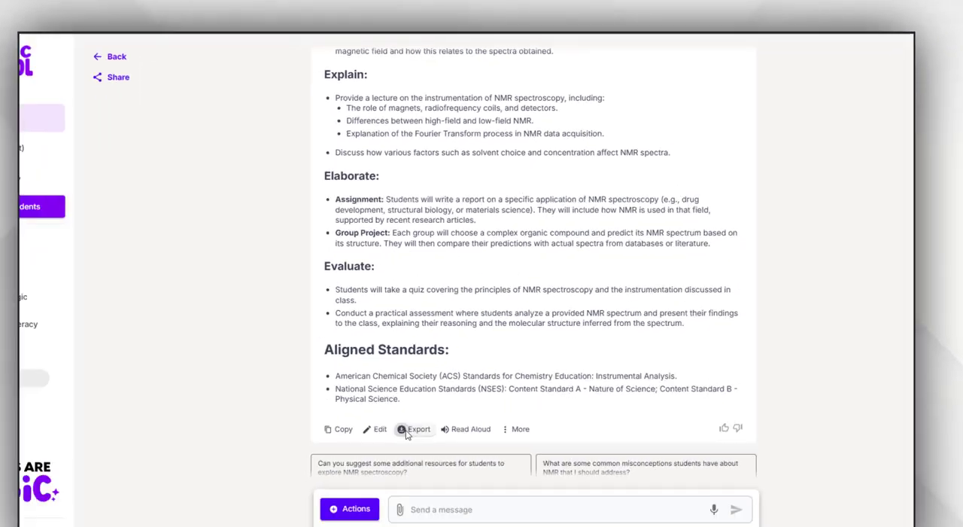
Export the NMR lesson plan as a Microsoft Word document.
left_click(476, 382)
left_click(511, 416)
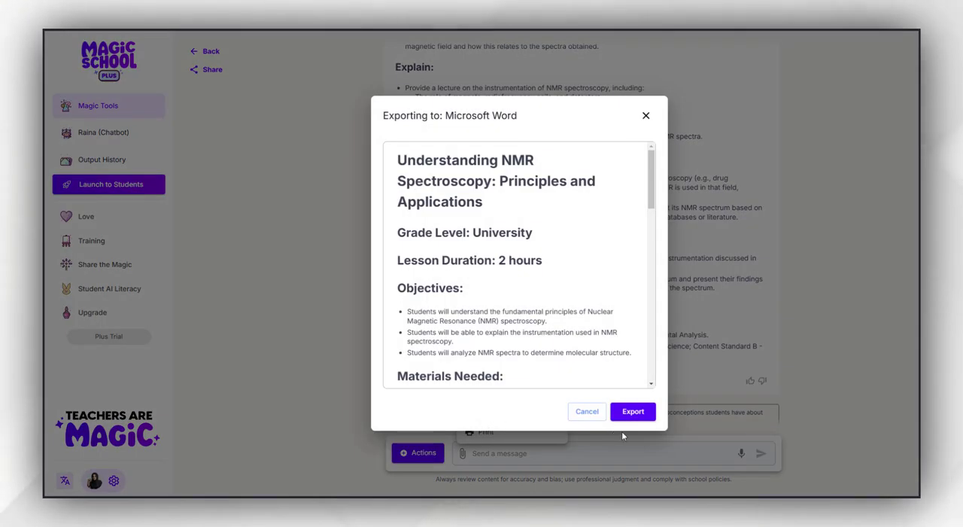
left_click(633, 413)
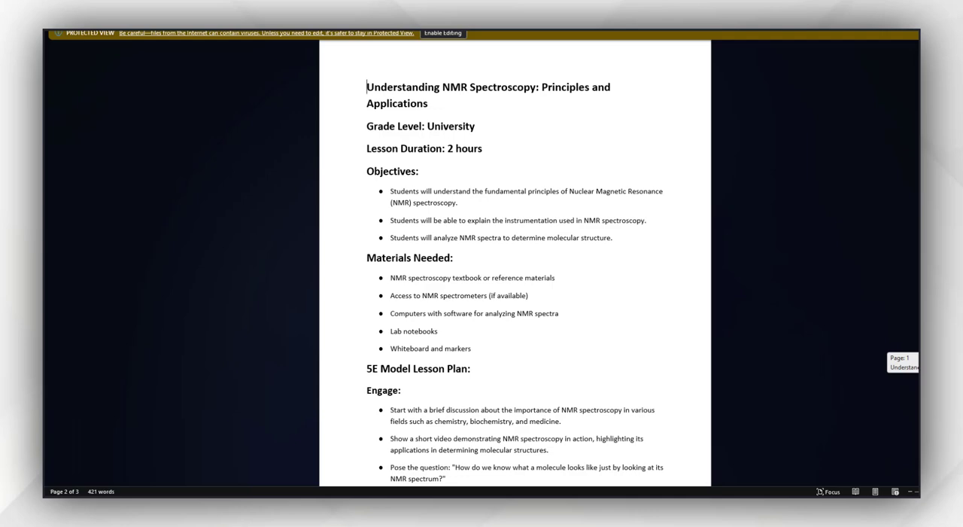
scroll(587, 165, "down", 5)
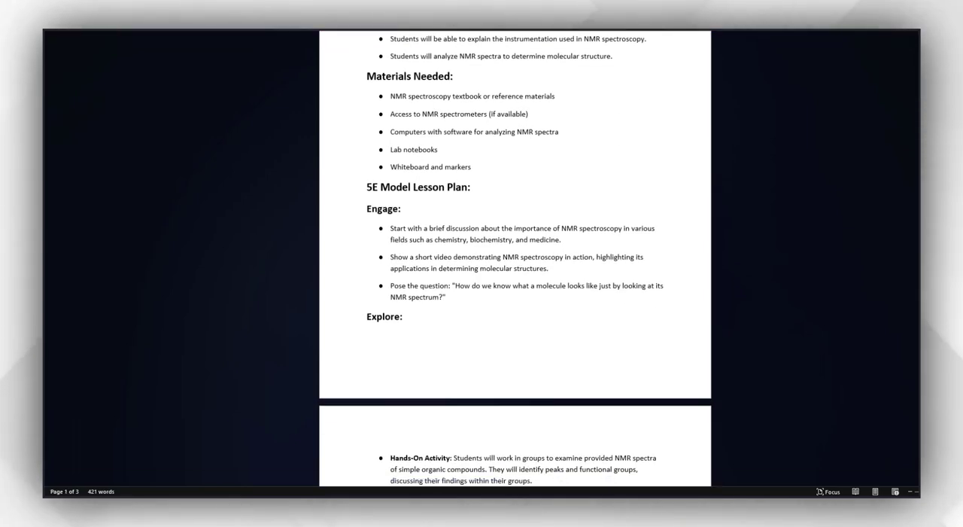
scroll(515, 264, "down", 10)
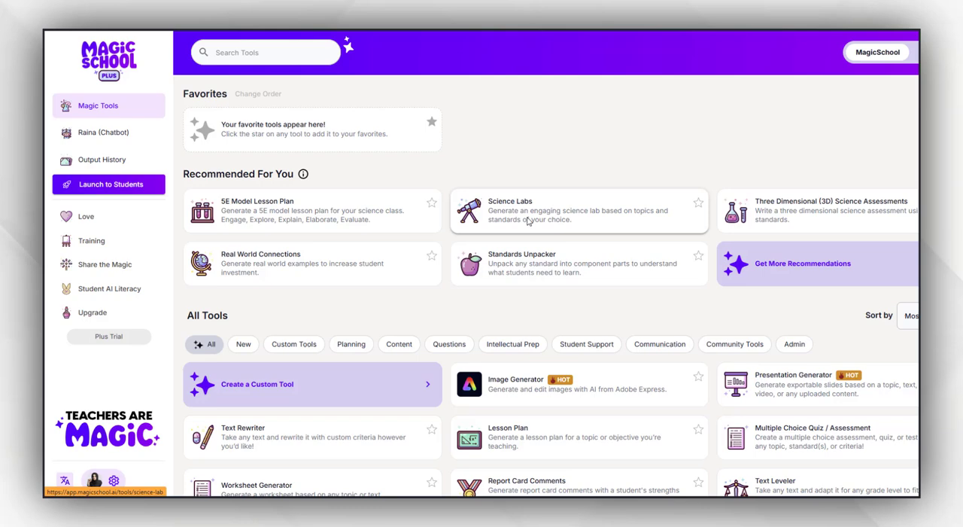
Describe an NMR spectroscopy lab on organic molecules, fixing 'Spectroscopy' and 'molecules' spellings.
left_click(529, 220)
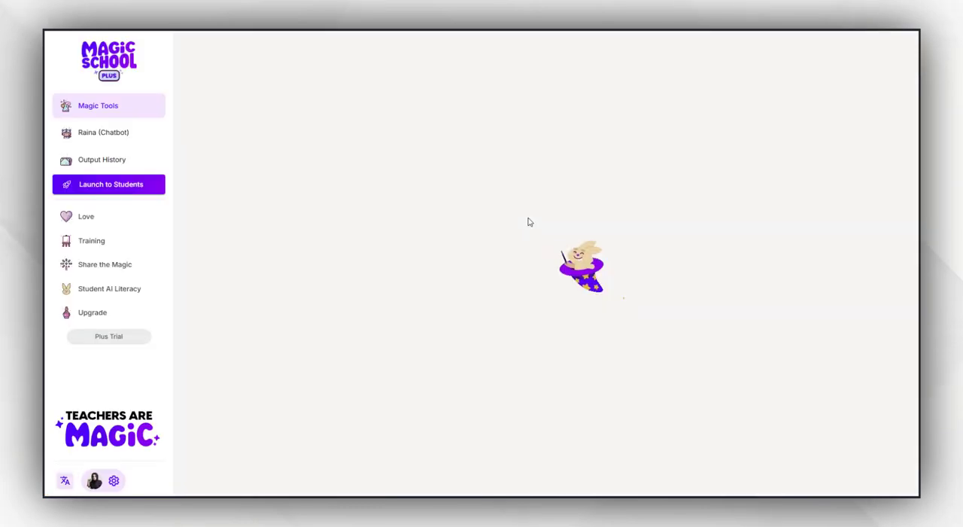
left_click(479, 192)
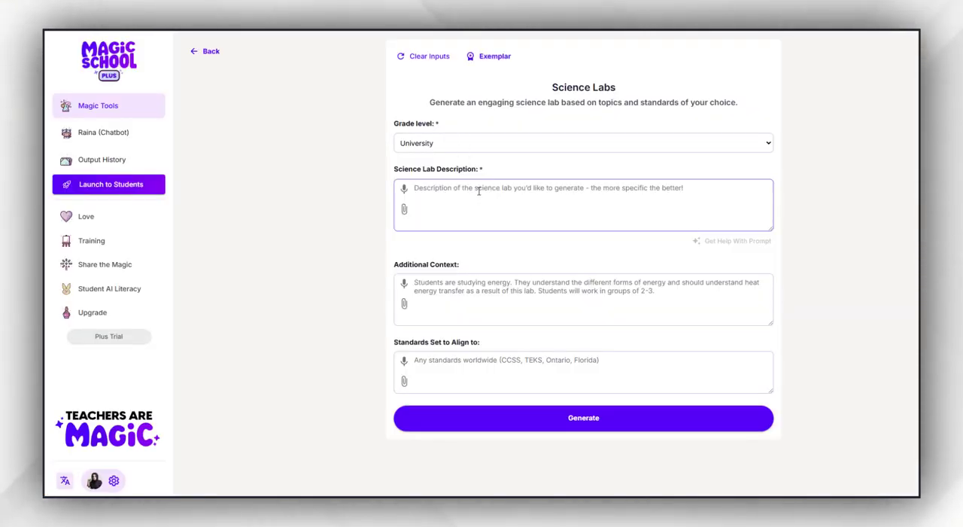
type("N")
type("MR Spctroscopy")
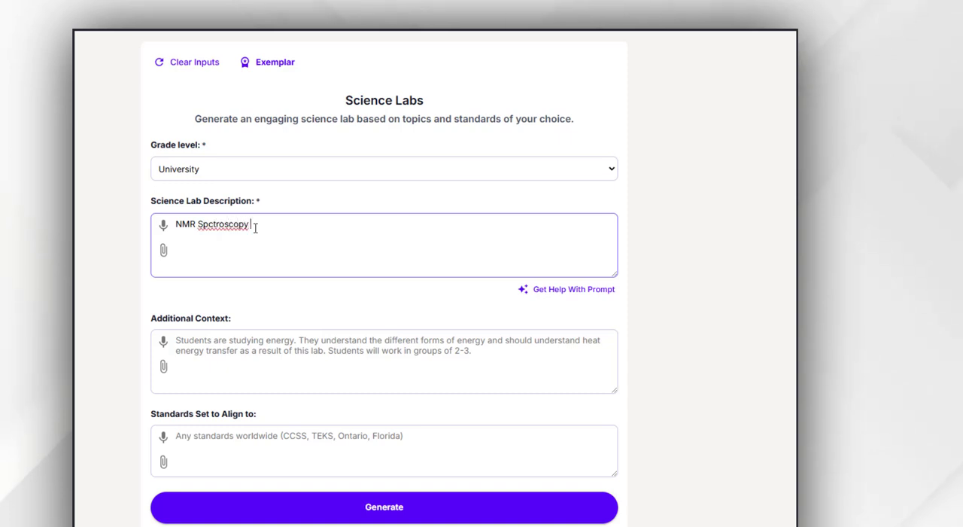
right_click(226, 224)
left_click(288, 234)
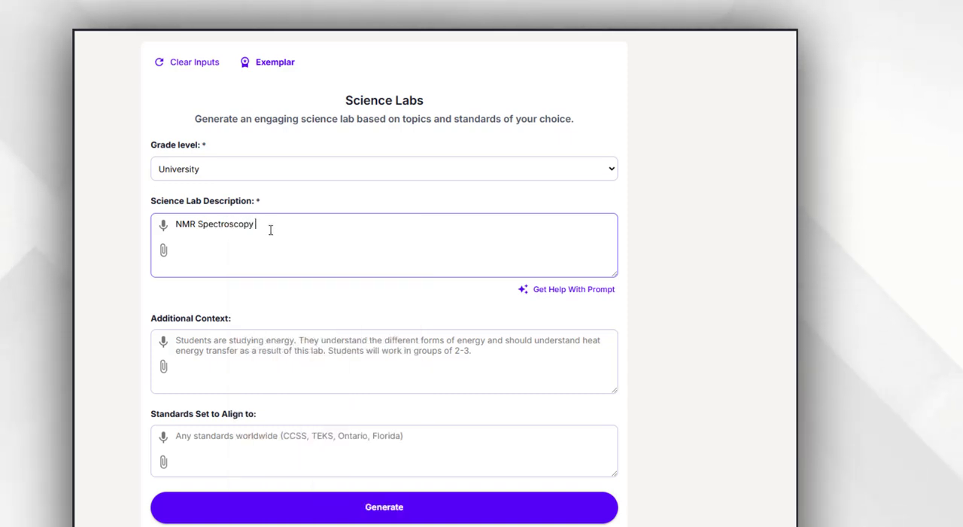
type("of")
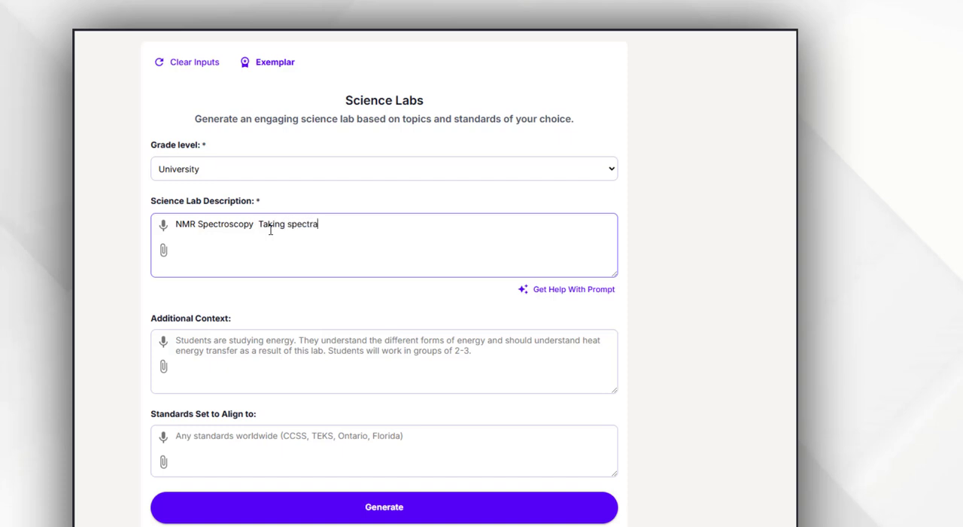
type(" difeeren")
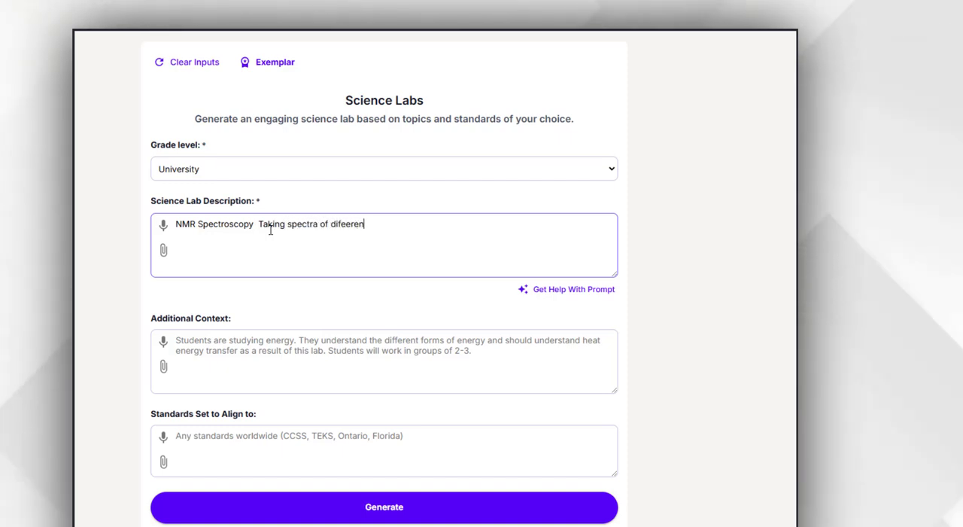
key("BackSpace")
key("BackSpace")
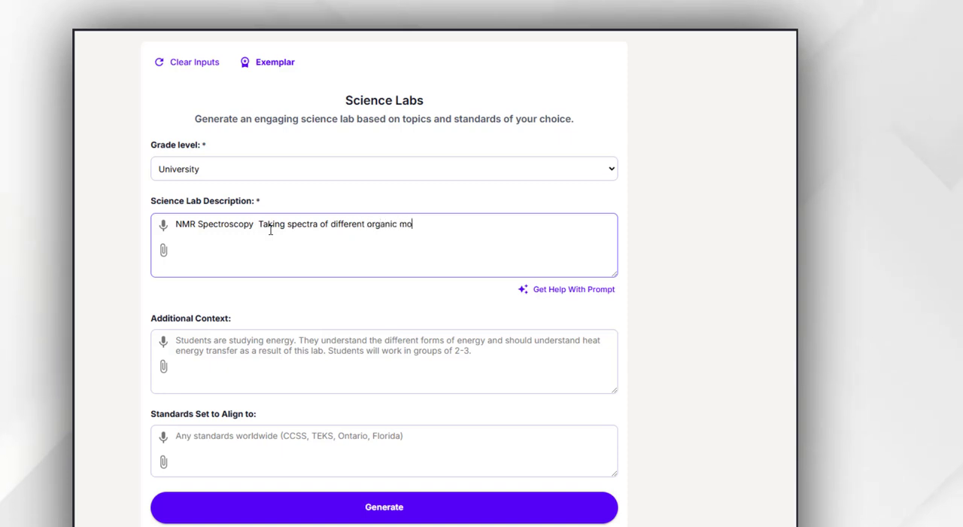
type("lcucles")
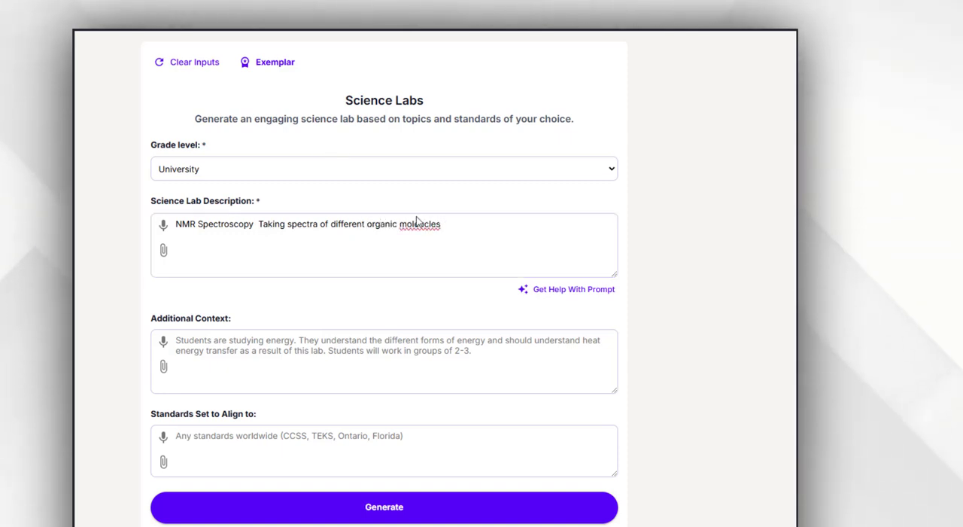
right_click(419, 222)
left_click(444, 248)
type("Stu")
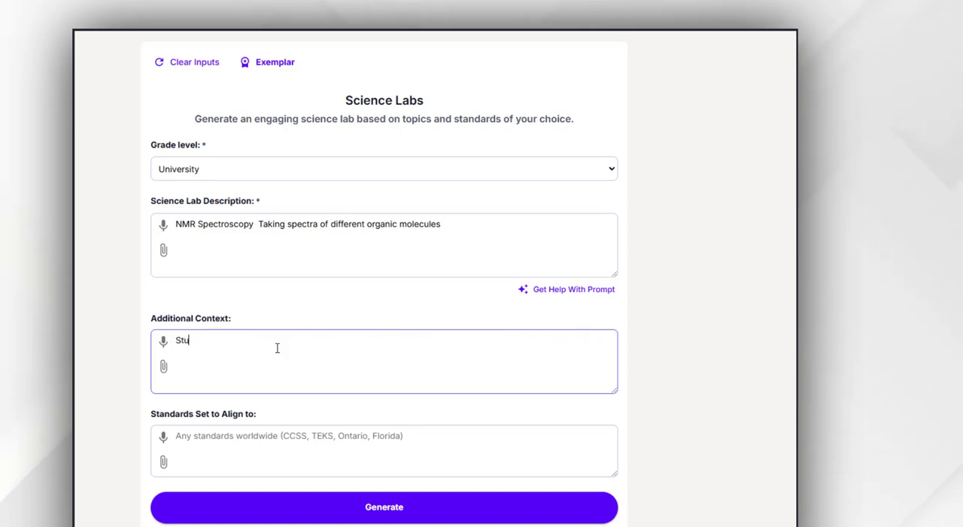
type("demtd")
Add context for hands-on, novice students, correcting 'perform' and 'knowledge', then move to Standards.
key("BackSpace")
key("BackSpace")
key("BackSpace")
key("BackSpace")
type("ent")
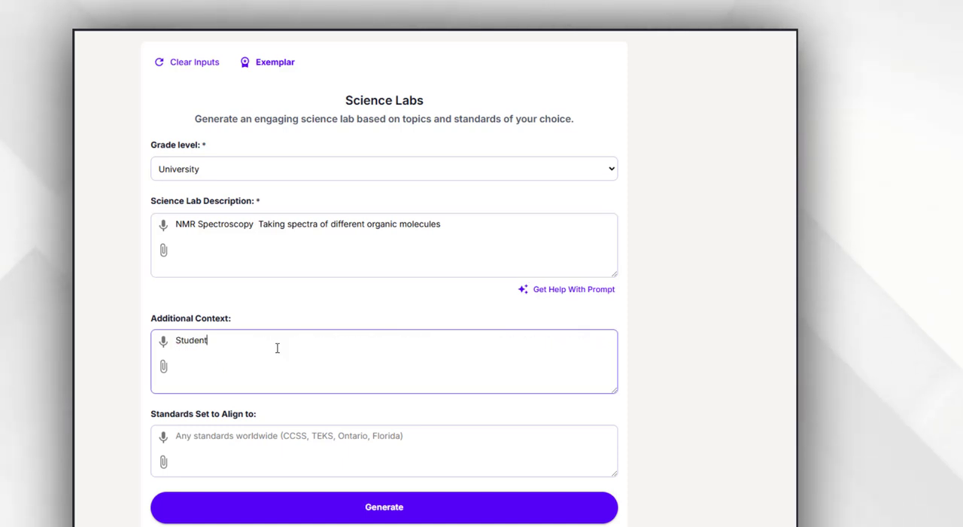
type("s will perfoem hands")
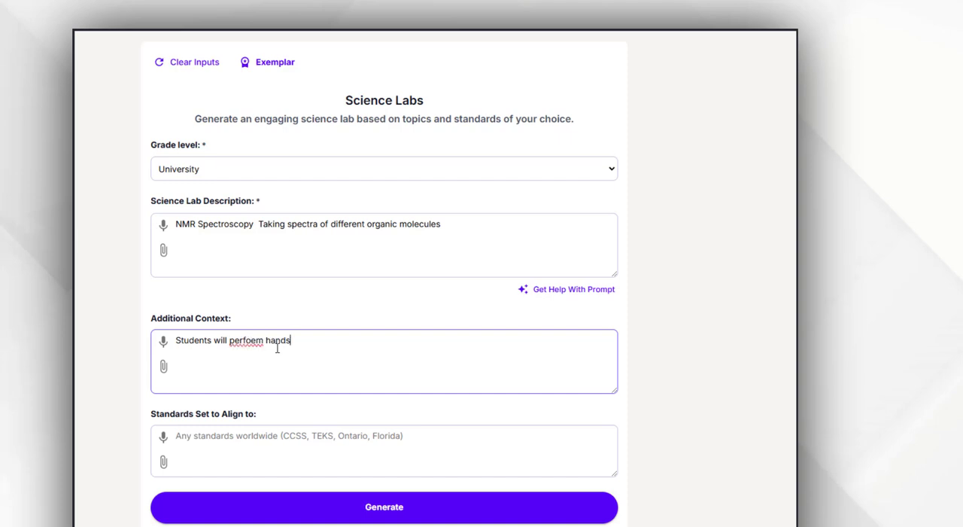
type(" on the")
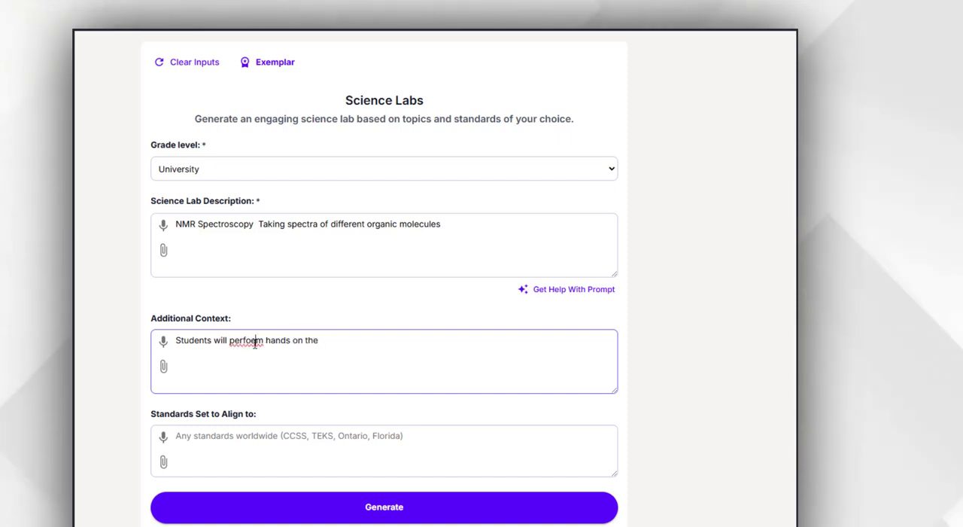
right_click(245, 340)
left_click(295, 34)
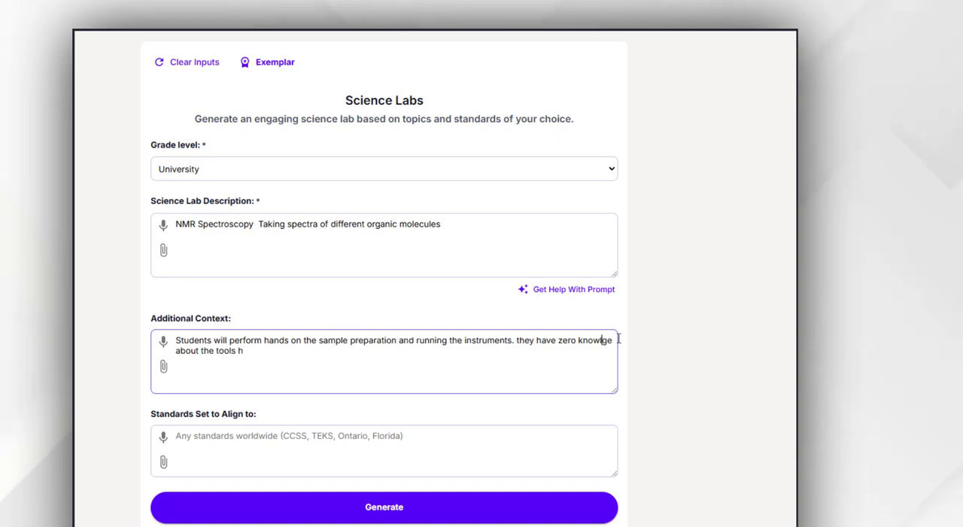
type("de")
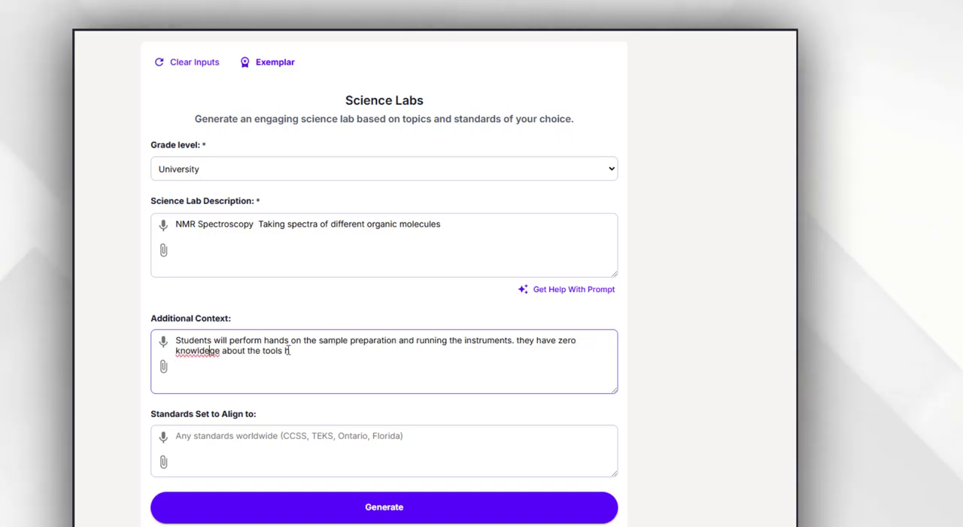
right_click(197, 351)
left_click(263, 36)
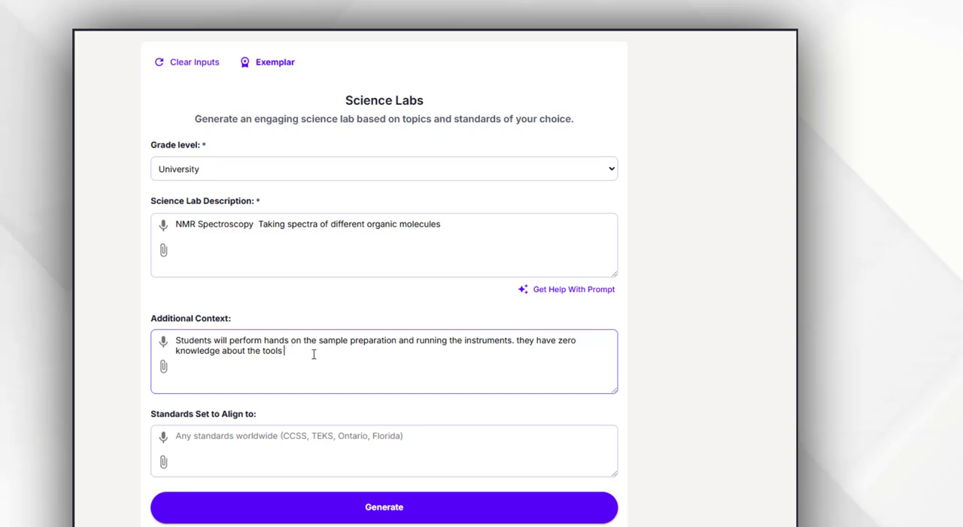
left_click(285, 437)
type("Not")
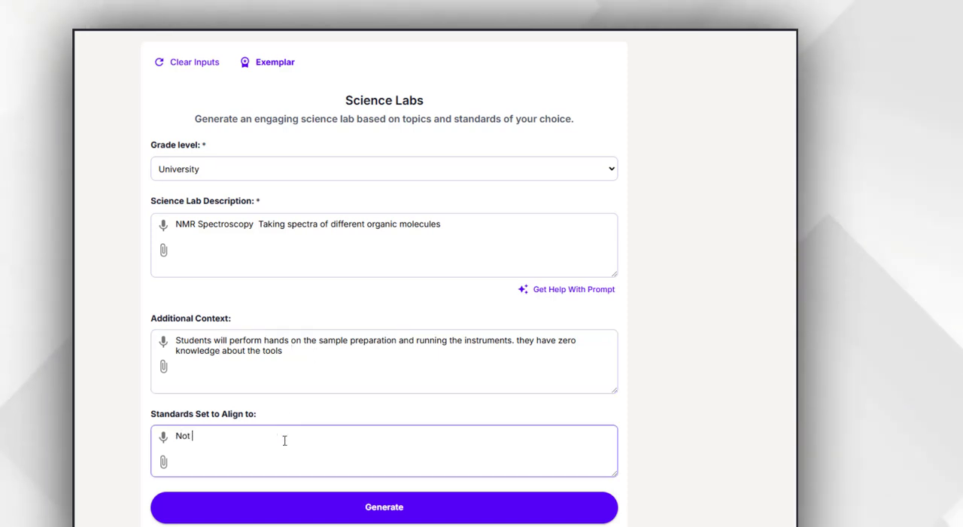
type(" spcific")
Generate the Introduction to NMR Spectroscopy lab and download it as a Word file.
left_click(377, 506)
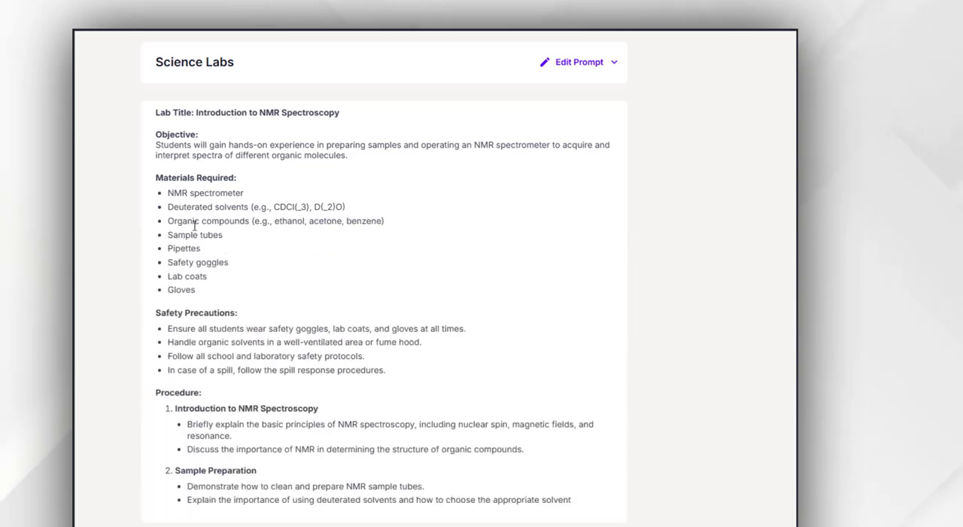
scroll(202, 255, "down", 2)
scroll(207, 271, "down", 2)
scroll(213, 289, "down", 2)
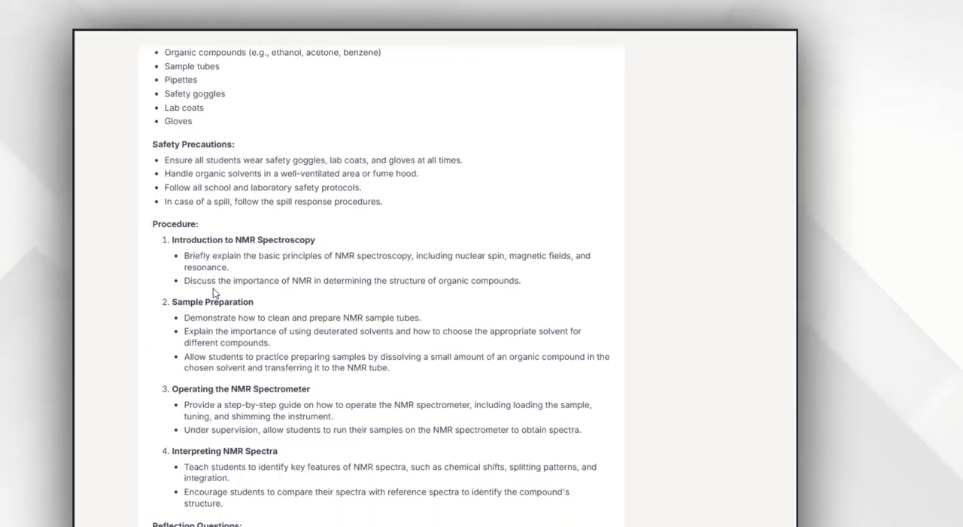
scroll(213, 290, "down", 2)
scroll(213, 292, "down", 2)
scroll(301, 338, "down", 2)
scroll(407, 398, "down", 1)
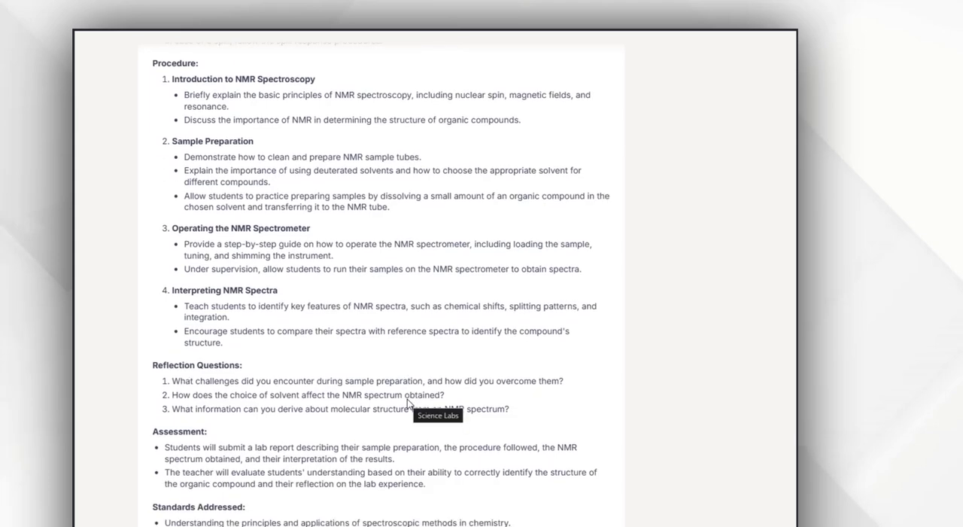
scroll(407, 399, "up", 8)
scroll(407, 399, "down", 3)
scroll(407, 399, "down", 2)
scroll(408, 399, "up", 8)
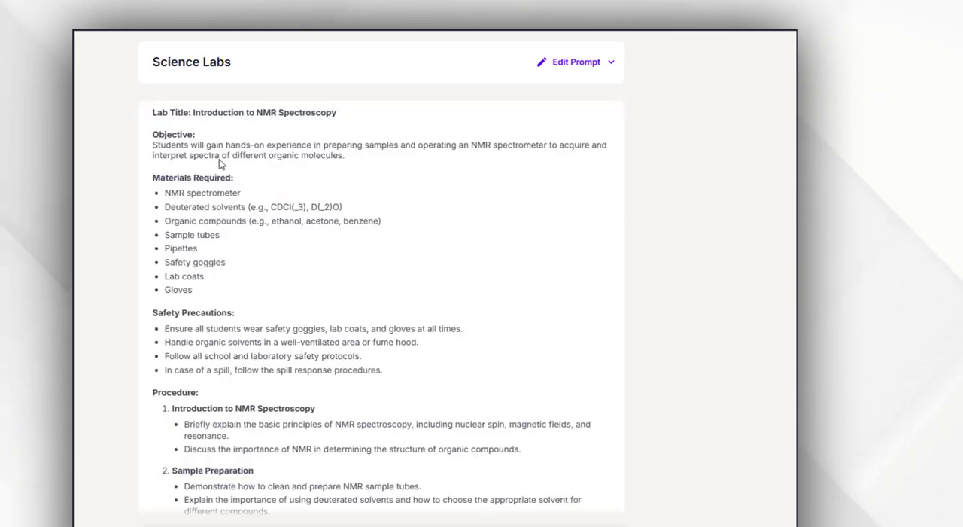
scroll(201, 322, "down", 2)
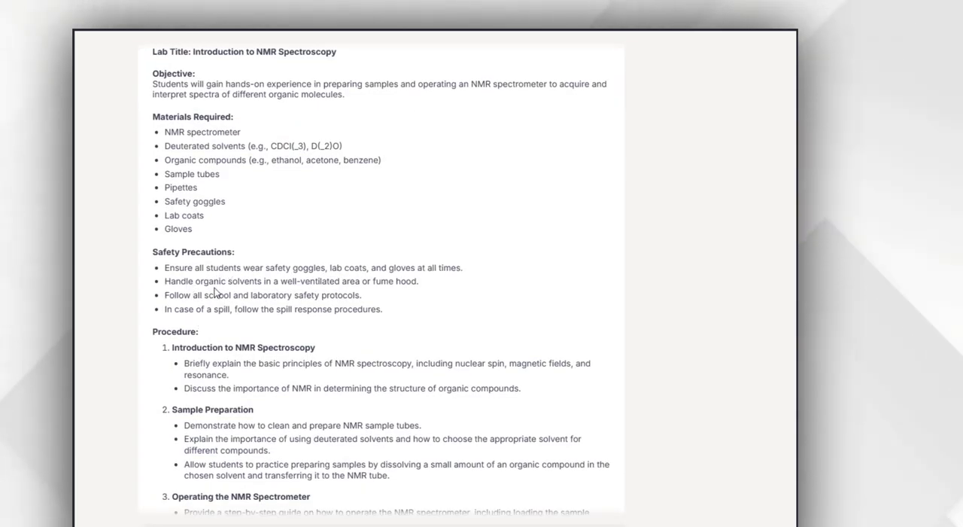
scroll(210, 292, "down", 2)
scroll(205, 348, "down", 3)
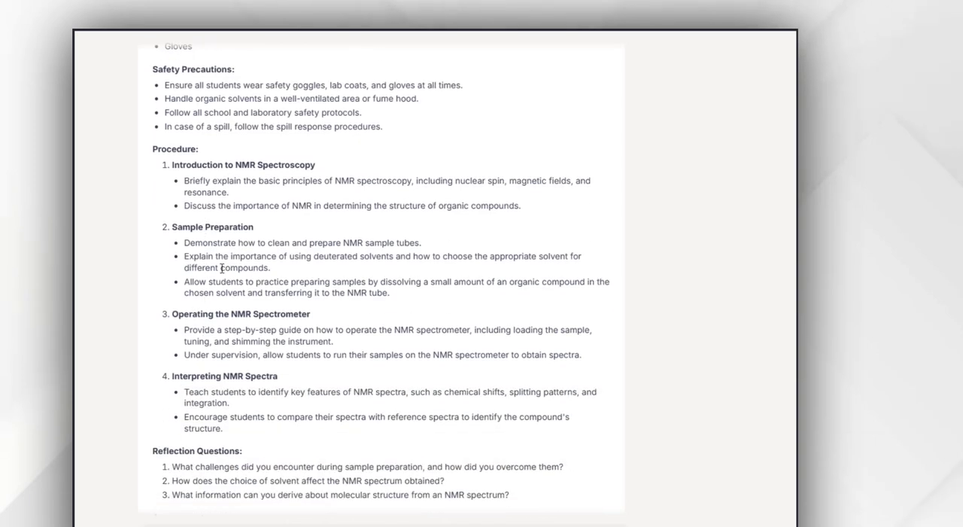
scroll(226, 361, "down", 2)
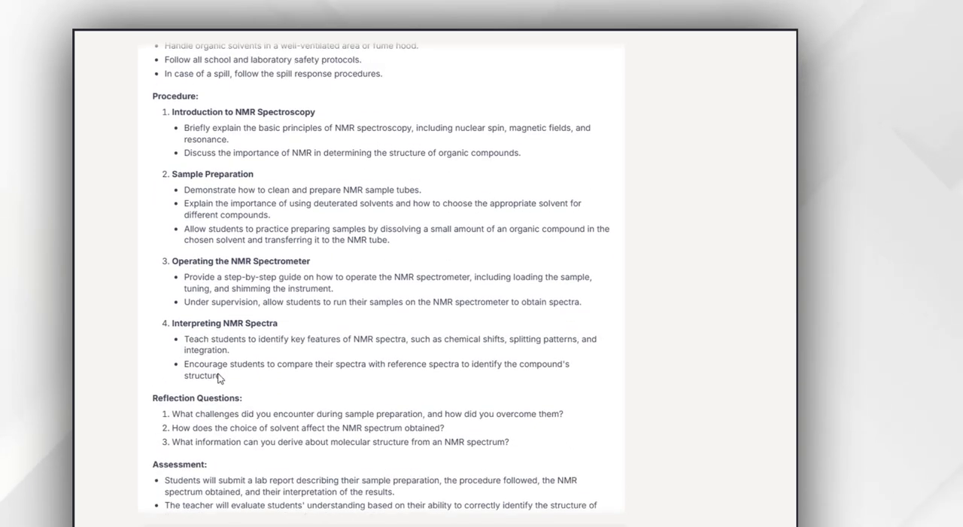
scroll(217, 301, "down", 3)
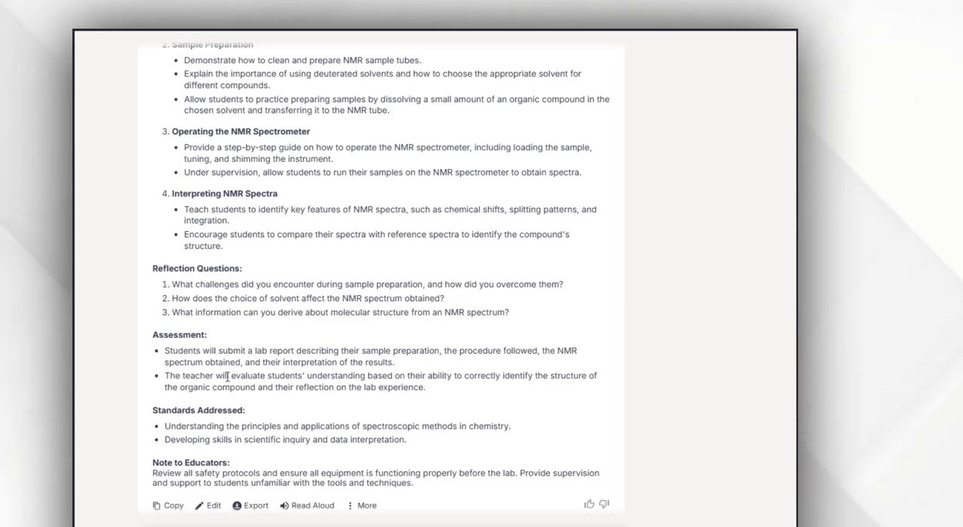
scroll(227, 377, "down", 1)
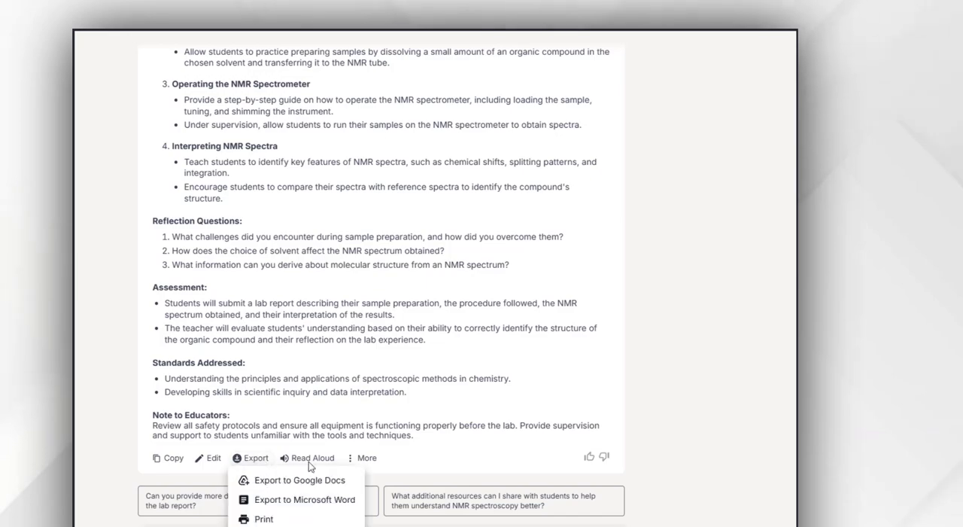
left_click(310, 500)
left_click(444, 499)
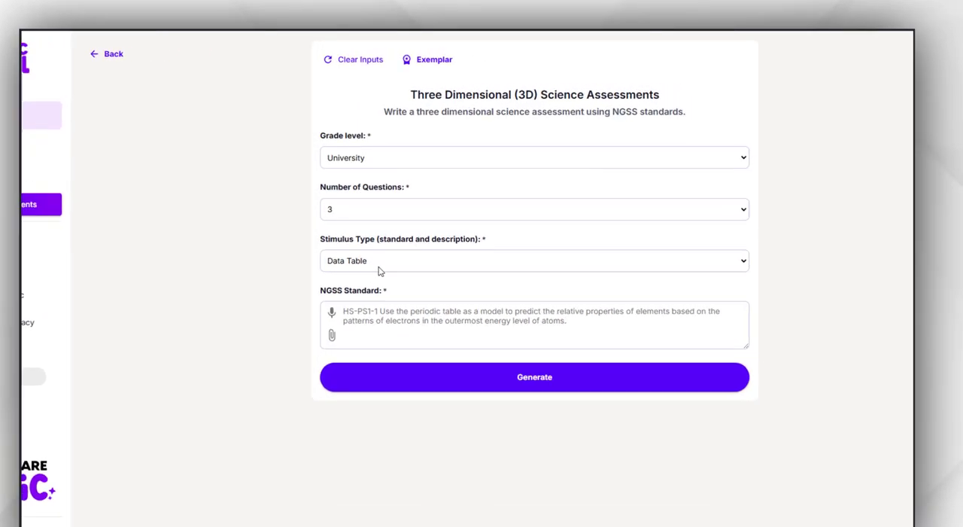
Generate a 3D science assessment on NMR Spectroscopy with a Data Table stimulus.
left_click(447, 235)
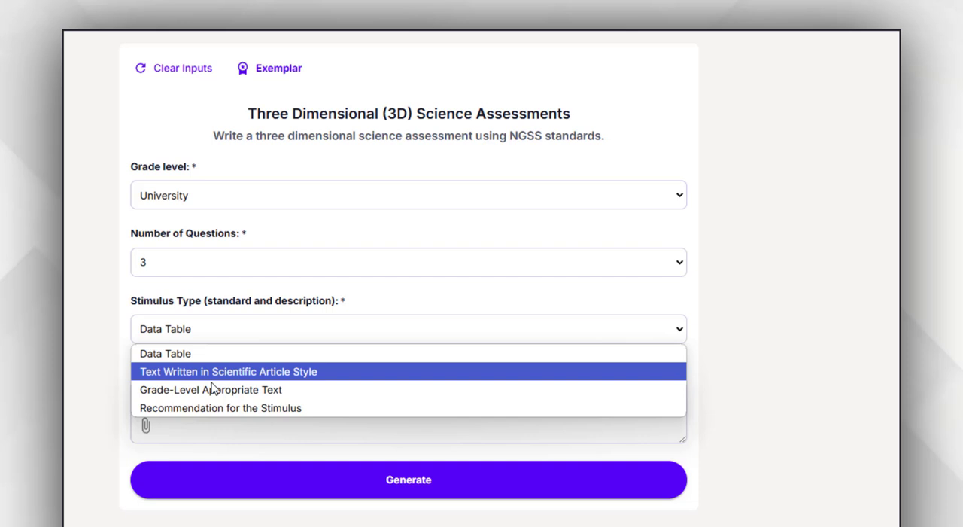
left_click(75, 401)
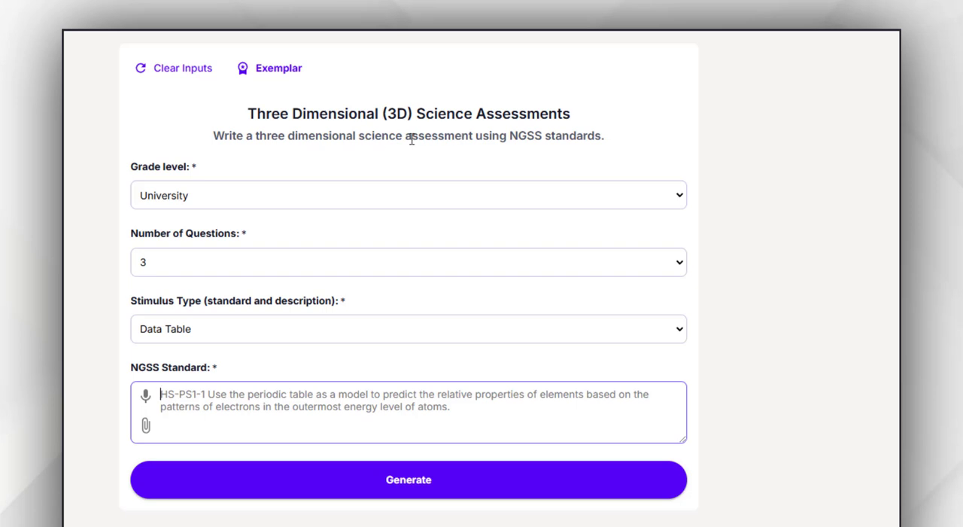
left_click(416, 493)
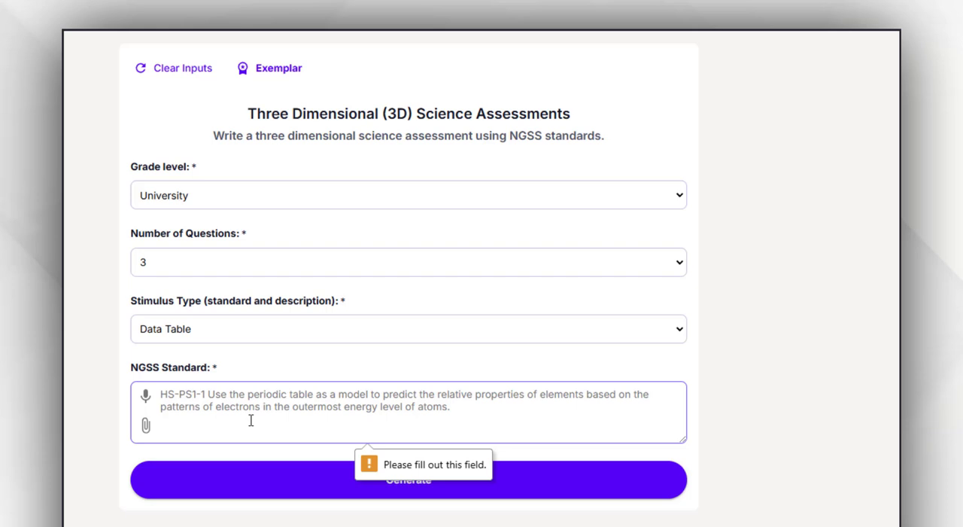
type("NMR ")
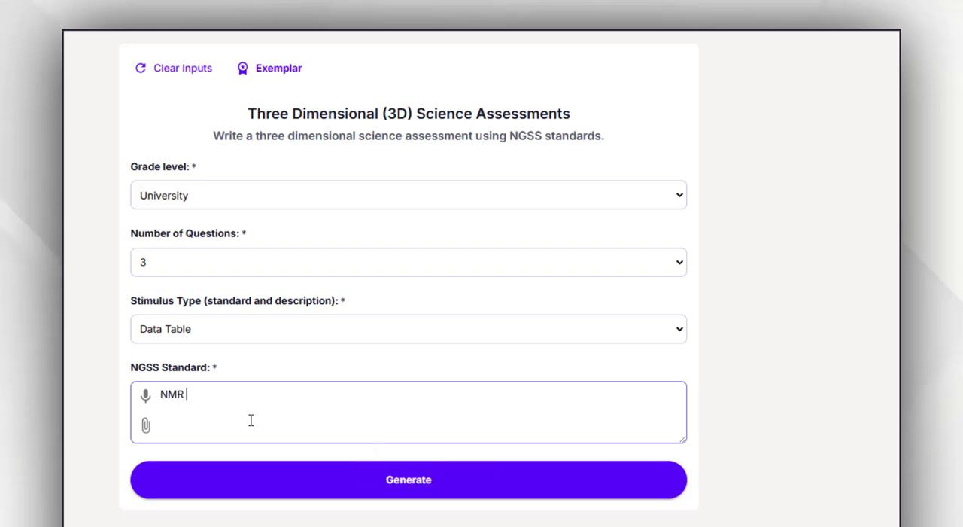
type("Spectroscopy")
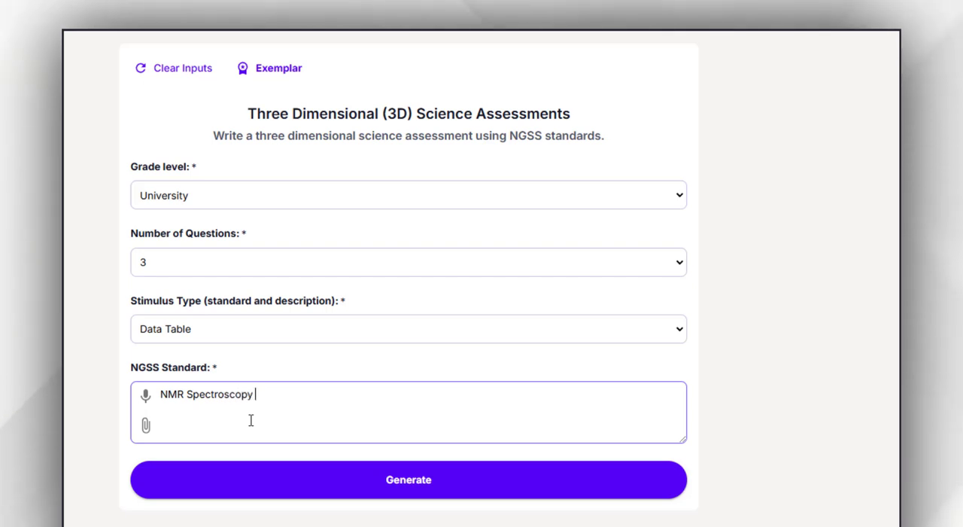
left_click(350, 480)
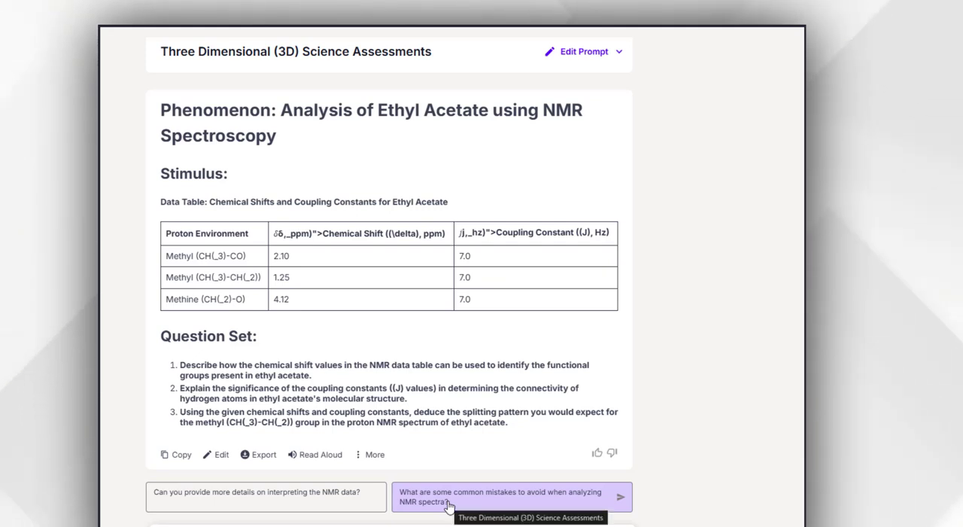
Request more detail on interpreting the ethyl acetate NMR data.
left_click(353, 502)
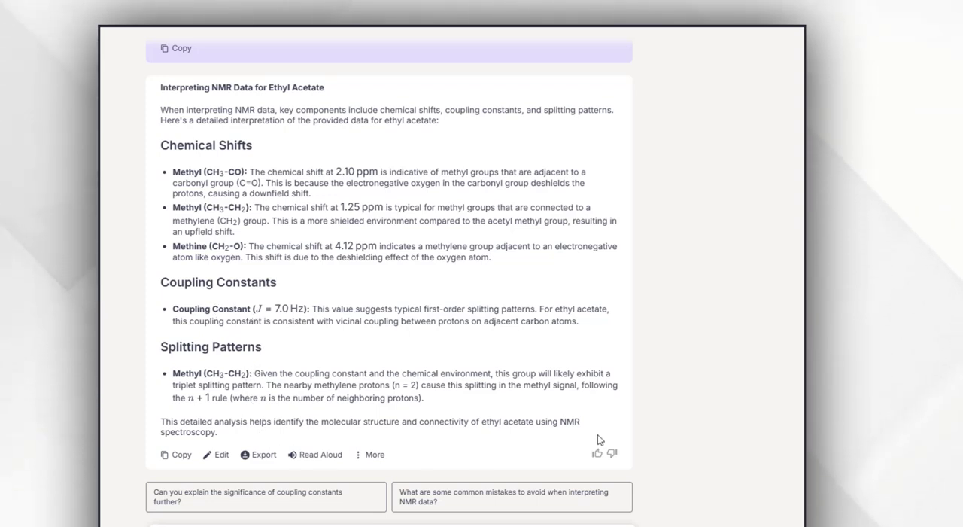
scroll(389, 264, "up", 8)
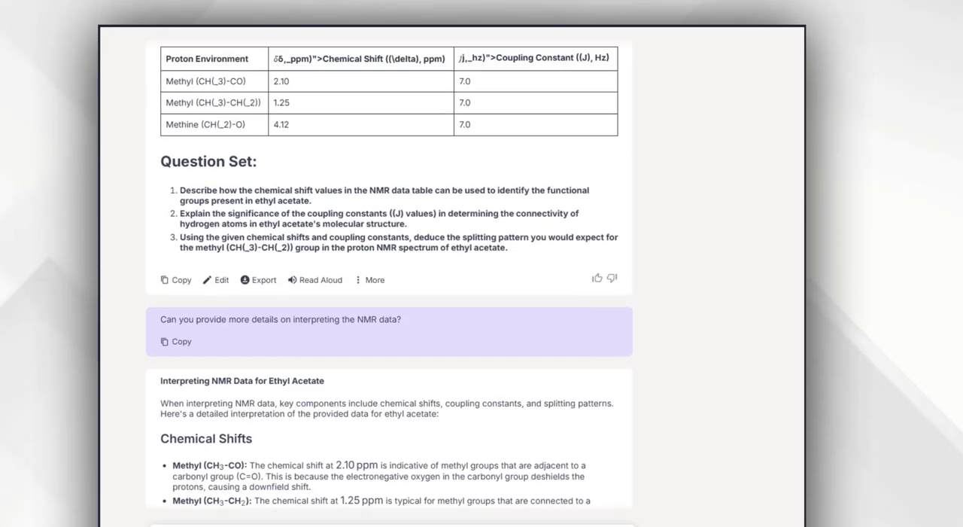
scroll(390, 263, "up", 3)
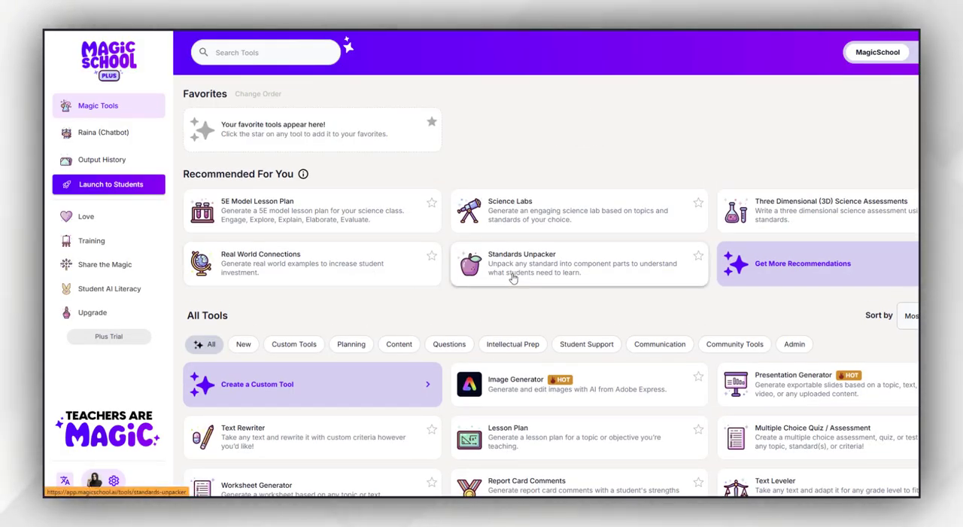
Generate Real World Connections for NMR Spectroscopy and request more industry application examples.
left_click(365, 261)
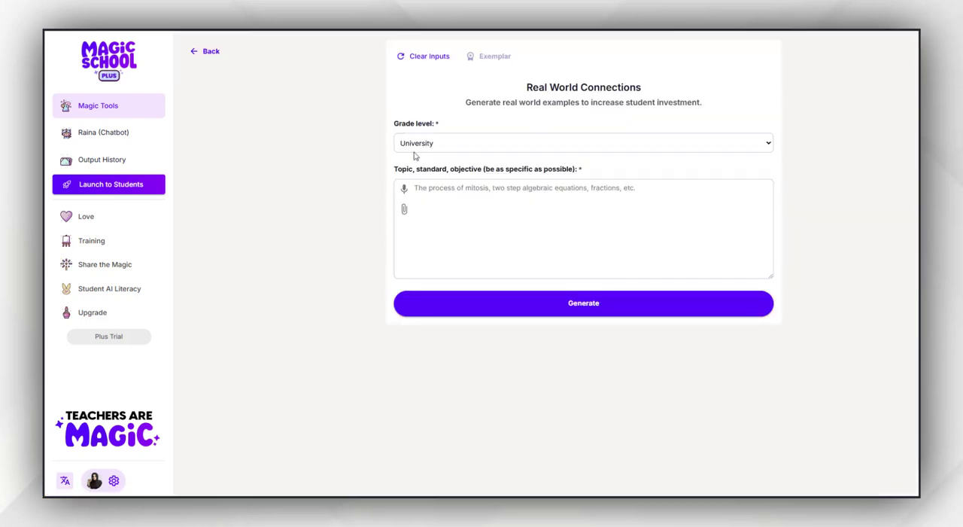
left_click(427, 188)
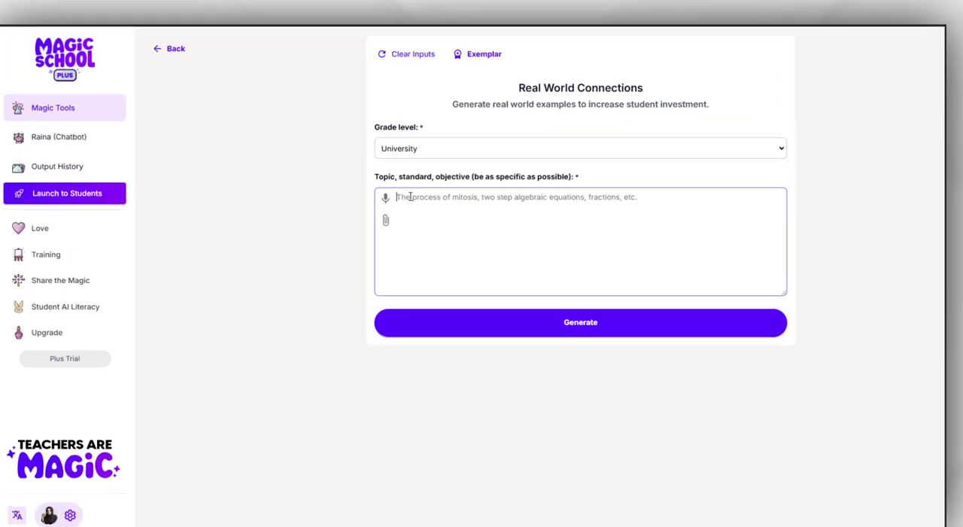
type("NMR Spectroscopy")
left_click(584, 303)
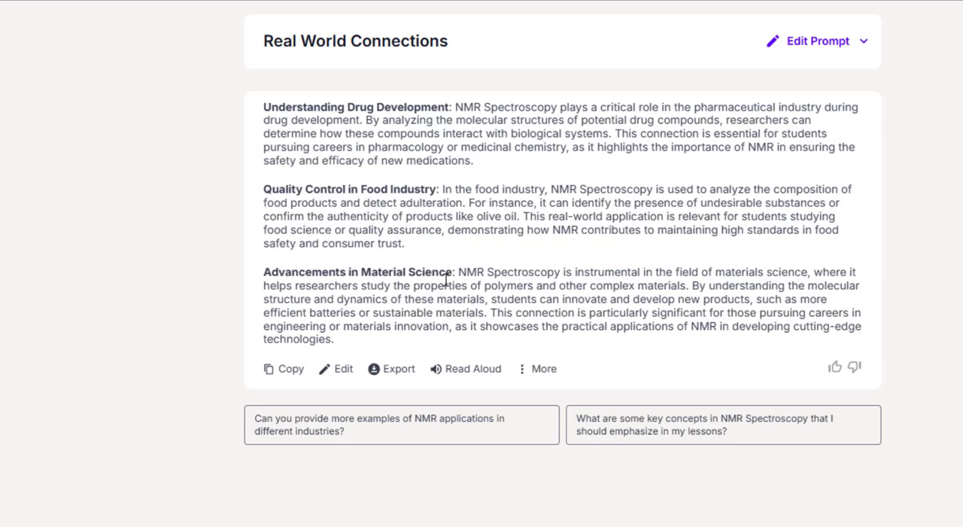
left_click(362, 430)
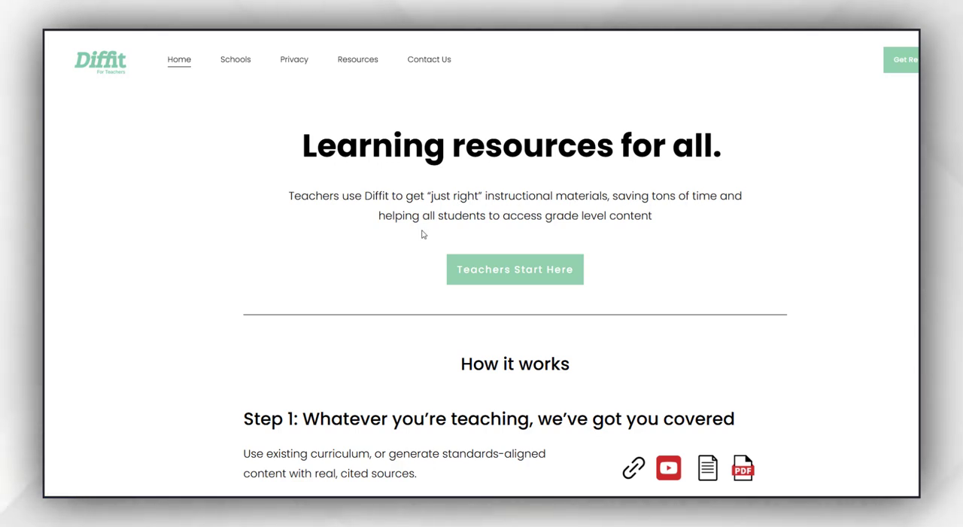
Start the Diffit teacher generator for 'NMR Spectroscopy' at 11th Grade+ reading level.
left_click(543, 278)
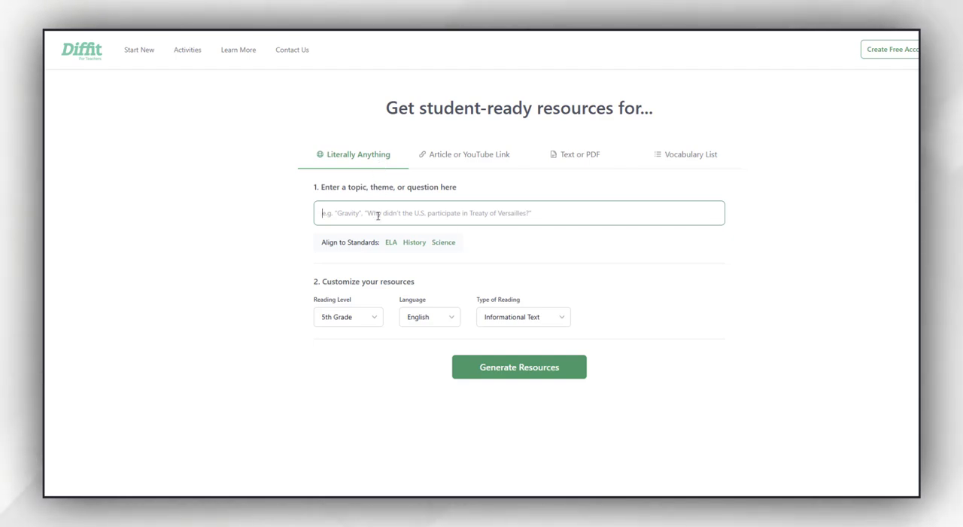
type("NMR Spectroscopy")
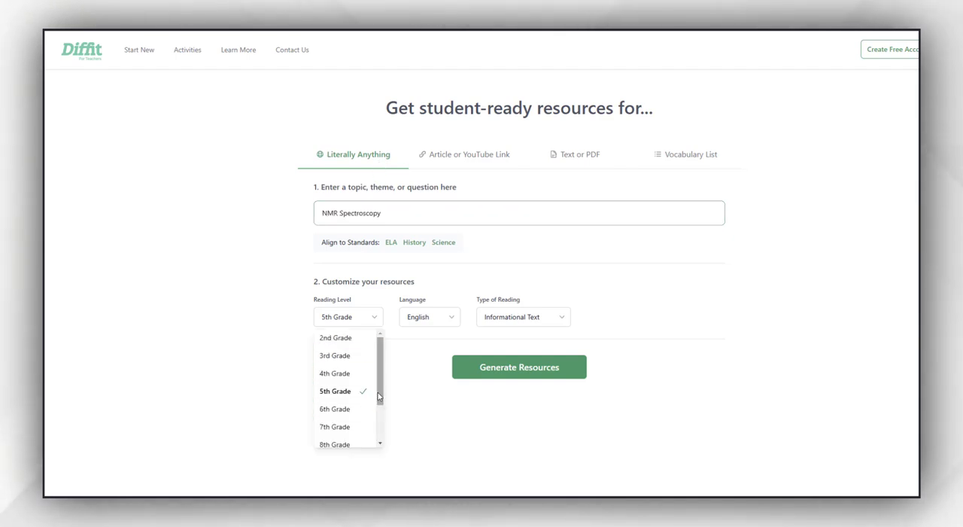
left_click(372, 438)
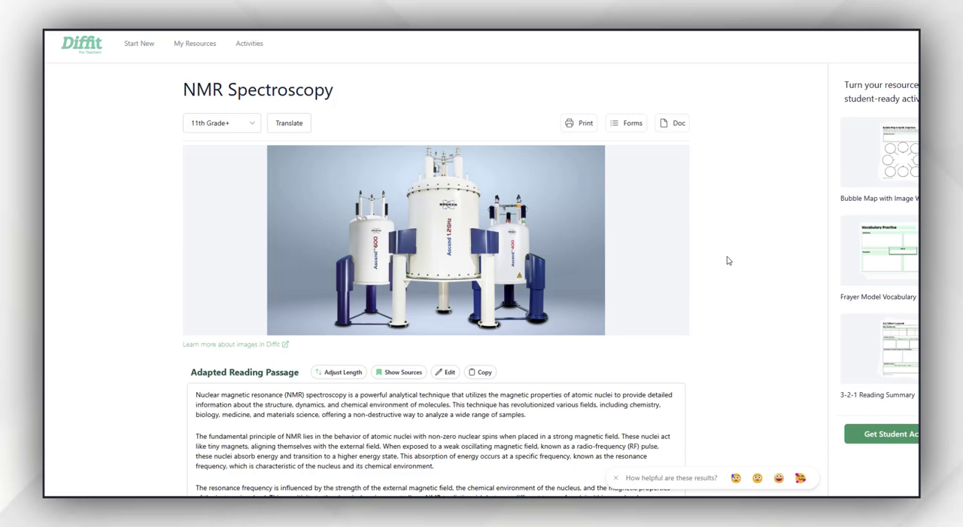
scroll(346, 260, "down", 5)
scroll(346, 261, "down", 3)
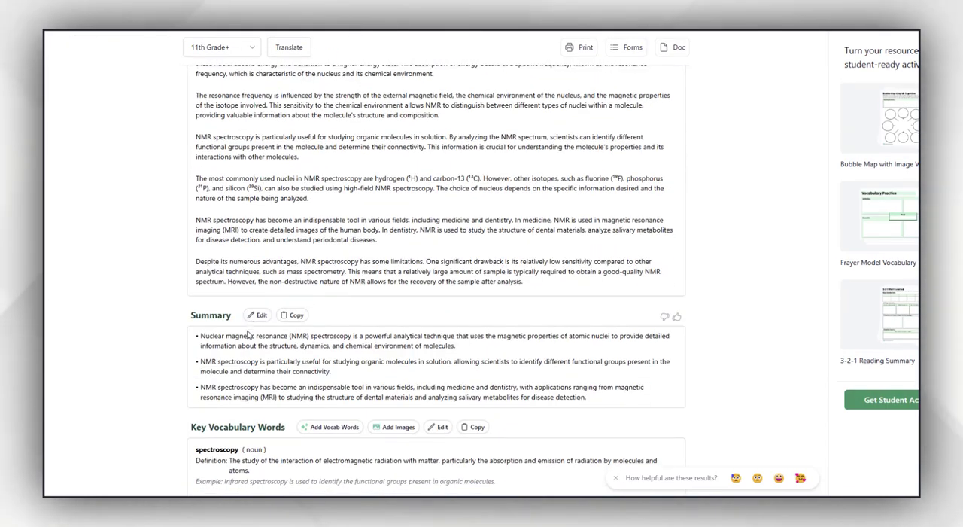
scroll(346, 260, "down", 3)
scroll(263, 287, "down", 2)
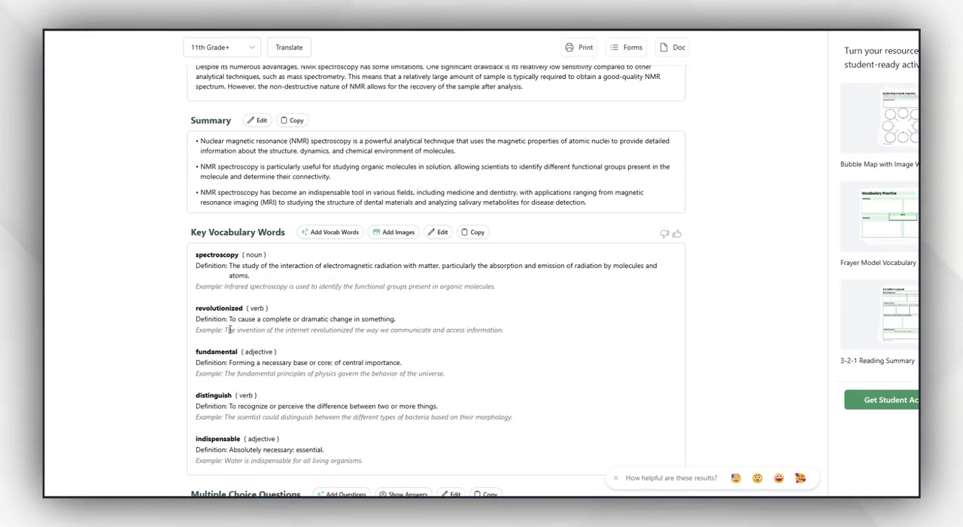
scroll(233, 331, "down", 3)
scroll(233, 366, "down", 2)
scroll(233, 365, "down", 1)
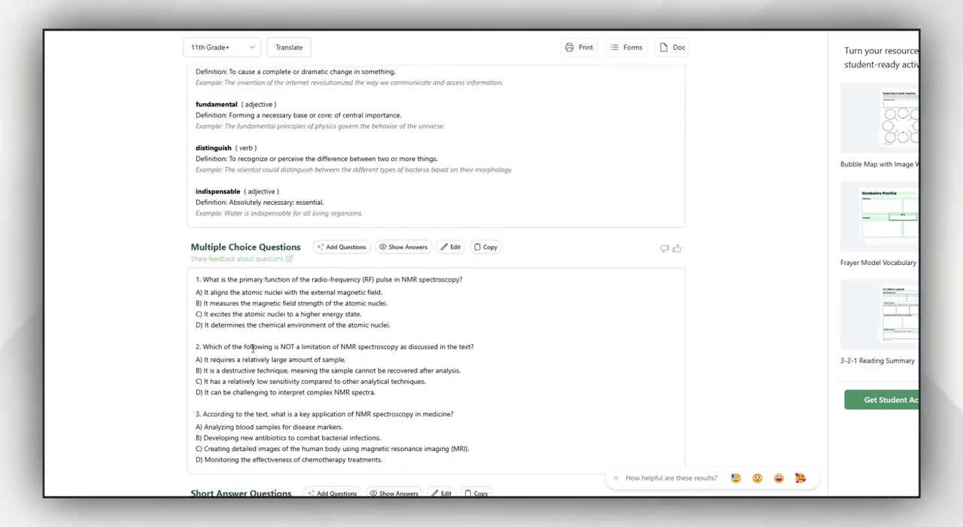
scroll(241, 346, "down", 2)
scroll(247, 331, "down", 1)
scroll(256, 343, "down", 1)
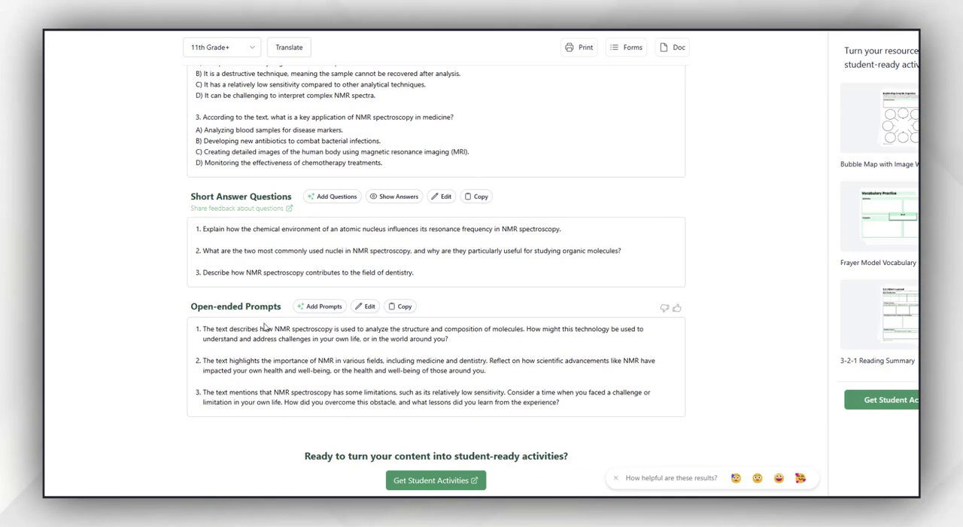
scroll(313, 354, "down", 1)
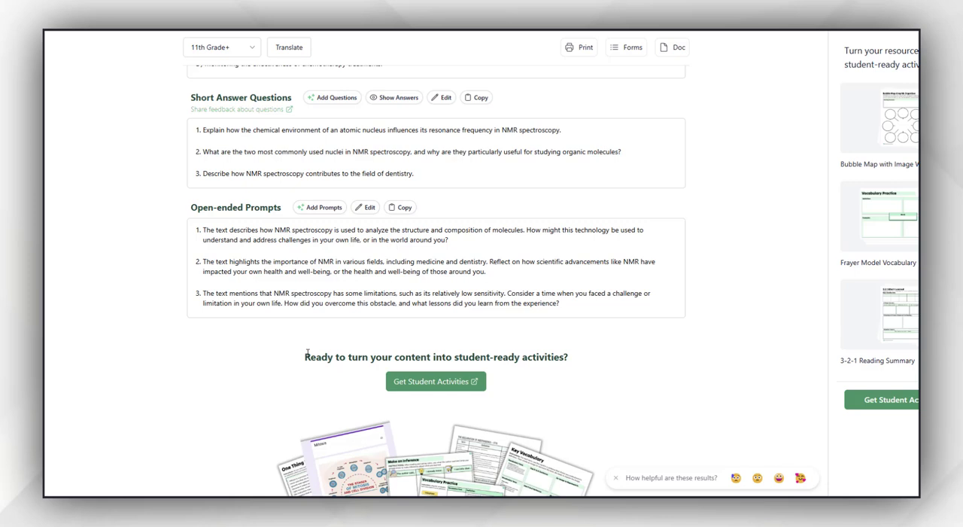
Bring up the student activity templates for the generated NMR resource.
left_click(431, 384)
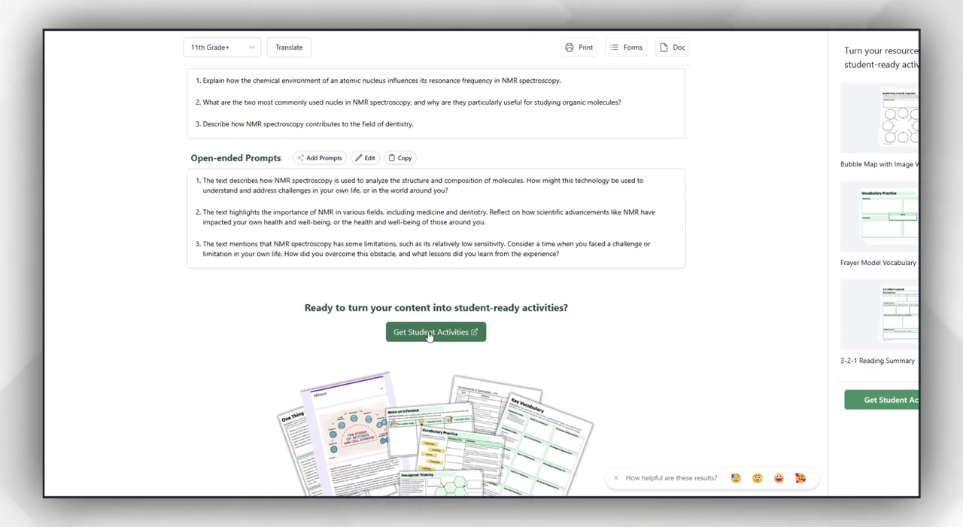
mouse_move(244, 310)
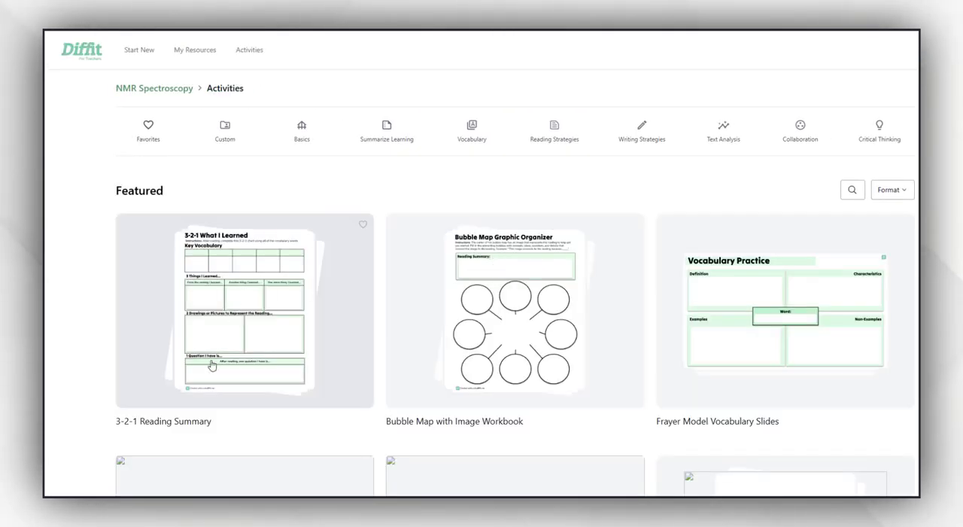
Preview the 3-2-1 Reading Summary pages: Read & Take Notes, What I Learned, Answer and Explain, Short Answer, Reflect and Discuss.
left_click(213, 366)
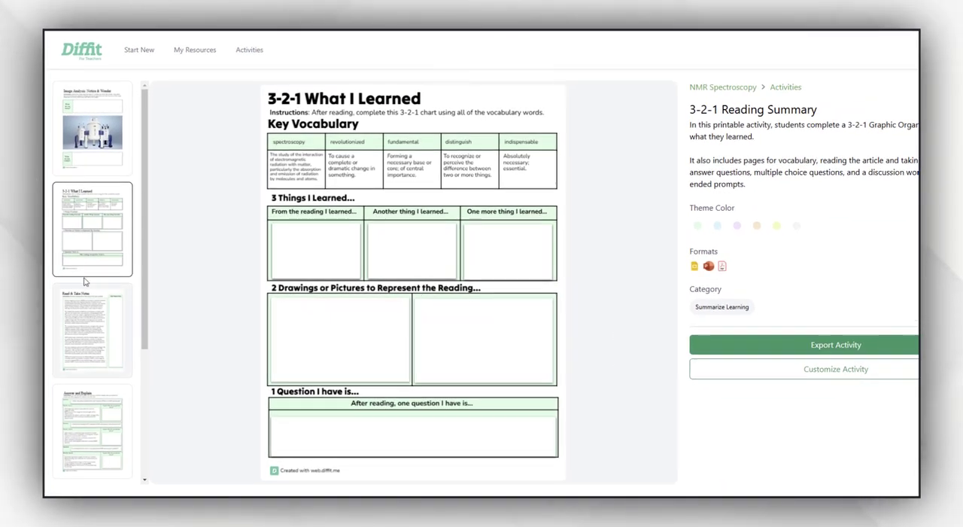
left_click(98, 331)
left_click(94, 254)
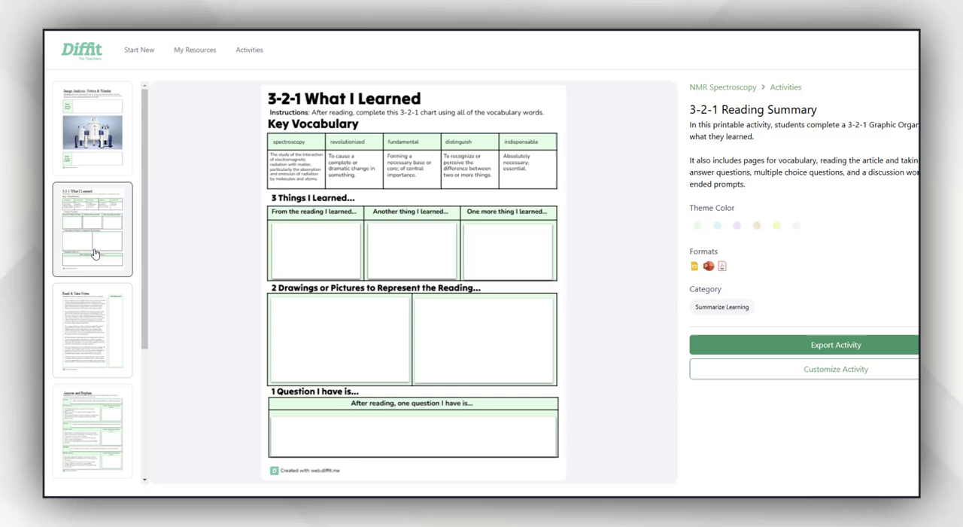
left_click(111, 425)
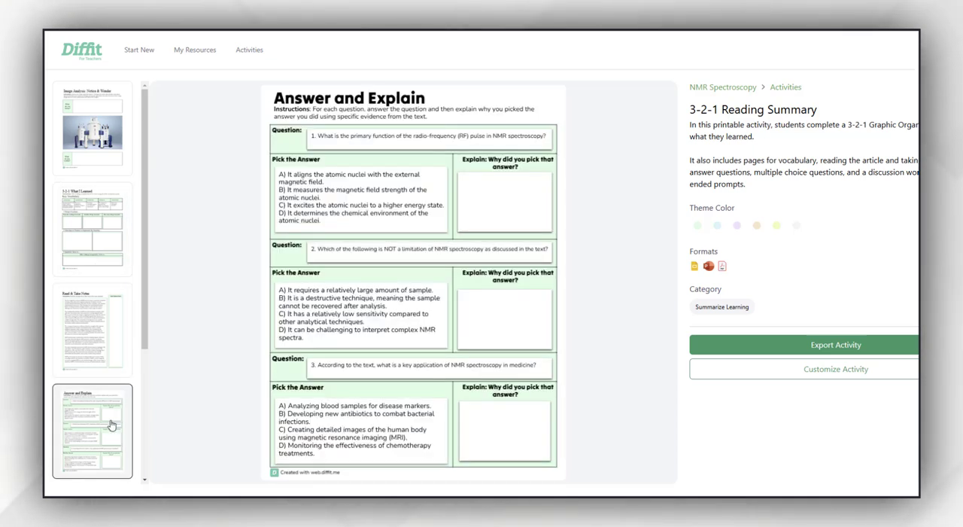
scroll(113, 354, "down", 3)
left_click(108, 379)
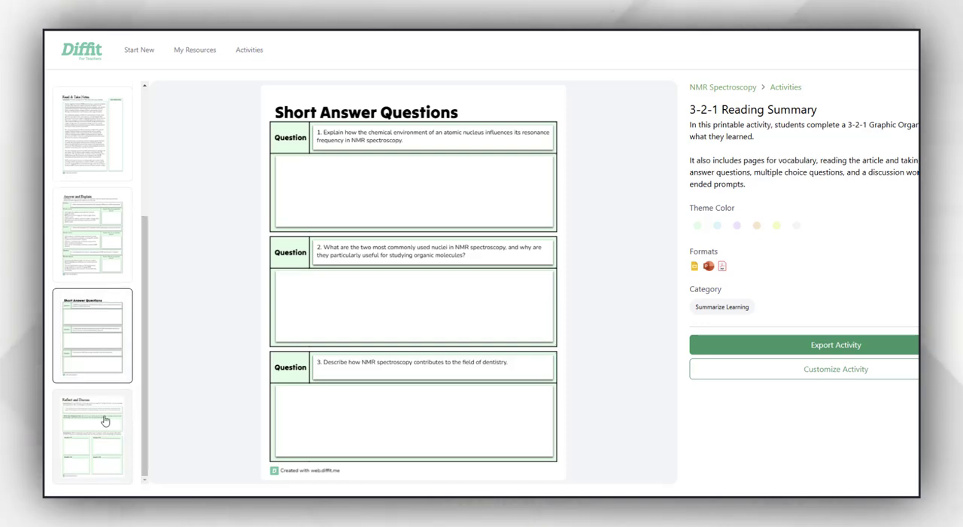
left_click(92, 444)
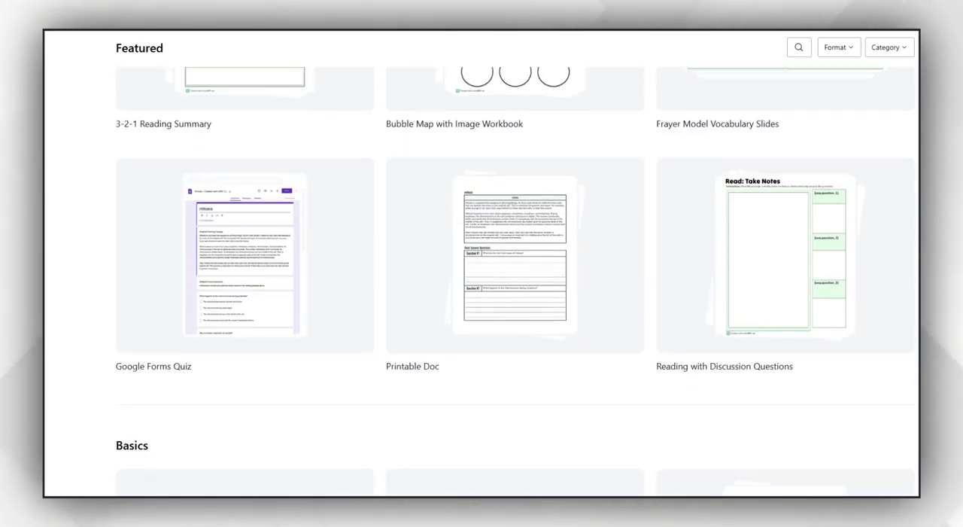
scroll(482, 301, "down", 5)
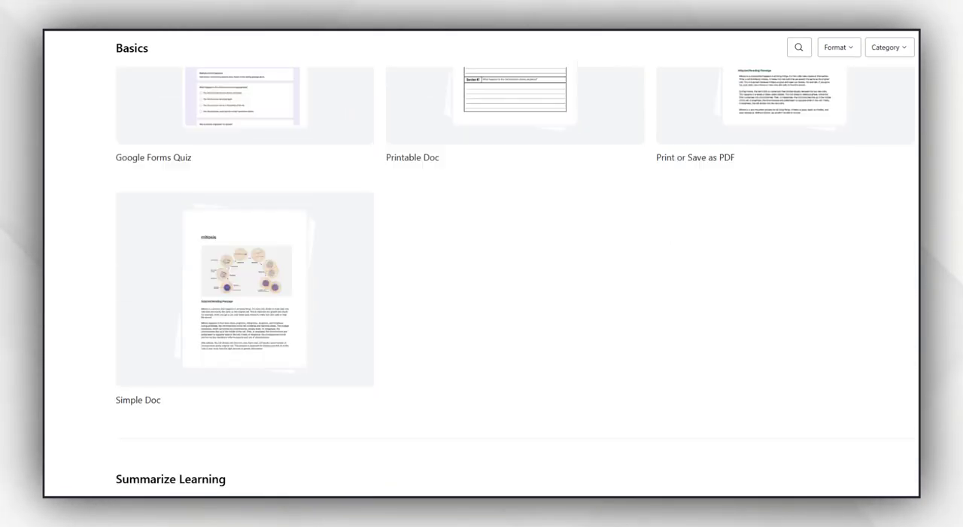
scroll(482, 301, "down", 5)
scroll(482, 301, "down", 3)
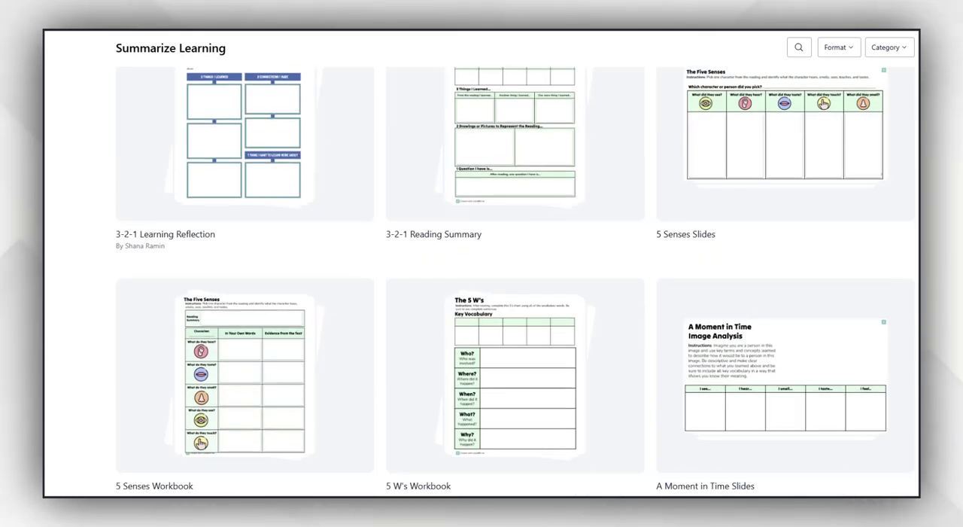
scroll(482, 301, "down", 2)
scroll(481, 301, "down", 1)
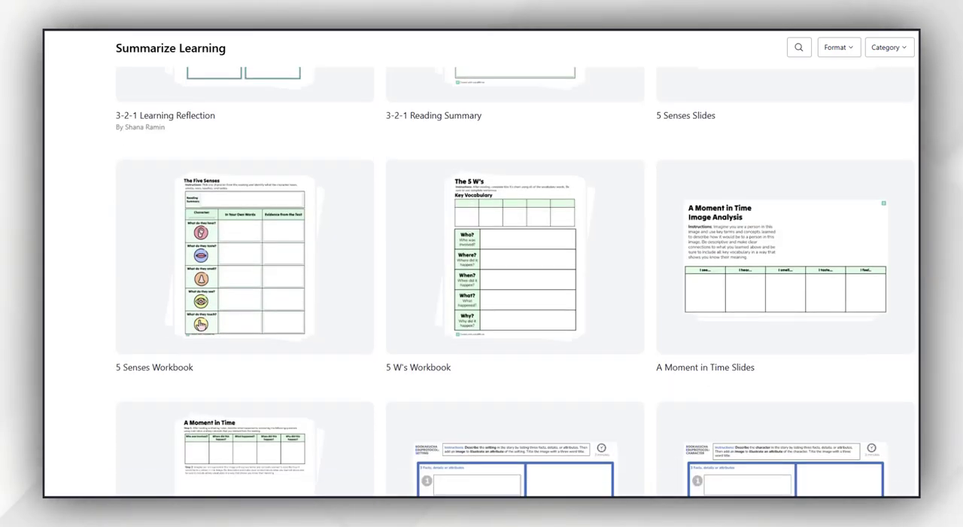
Export the 5 W's Workbook via Google sign-in, view it as slides and download the NMR Spectroscopy PDF.
left_click(482, 303)
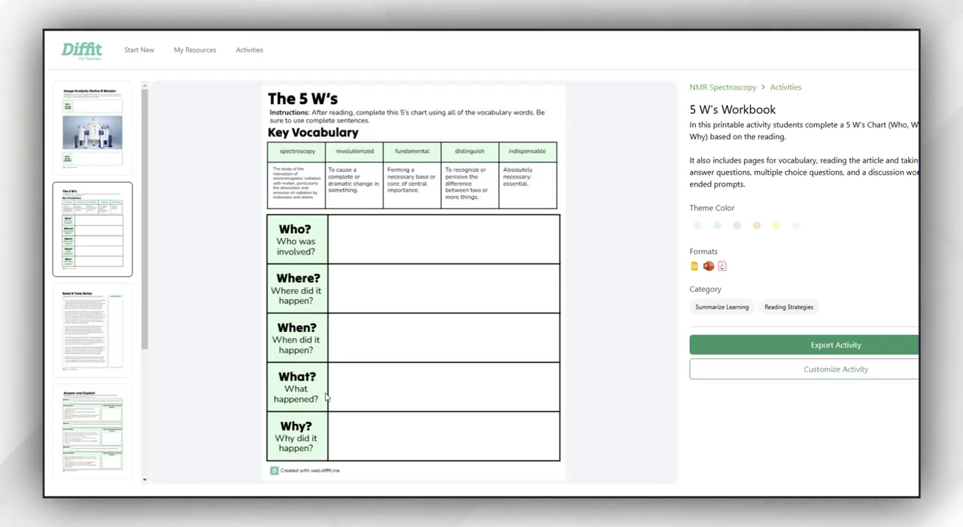
left_click(836, 345)
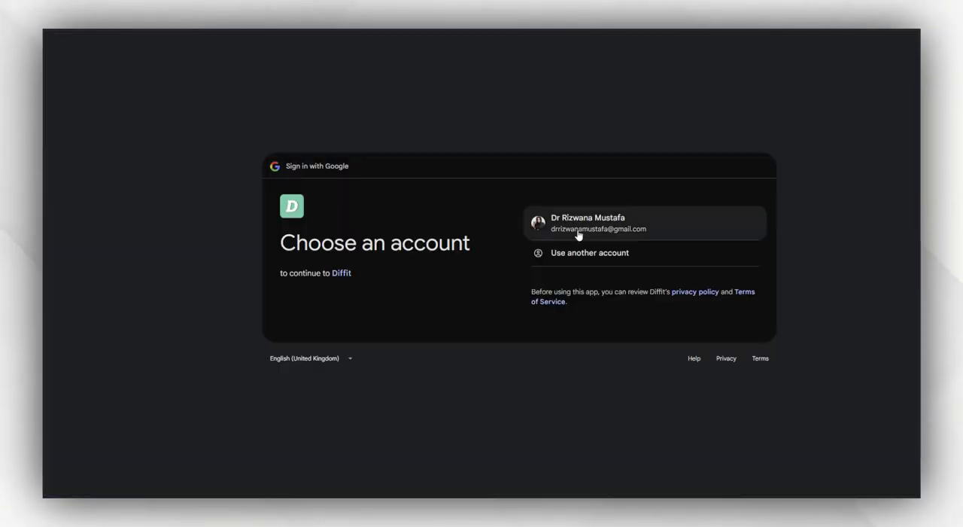
left_click(579, 235)
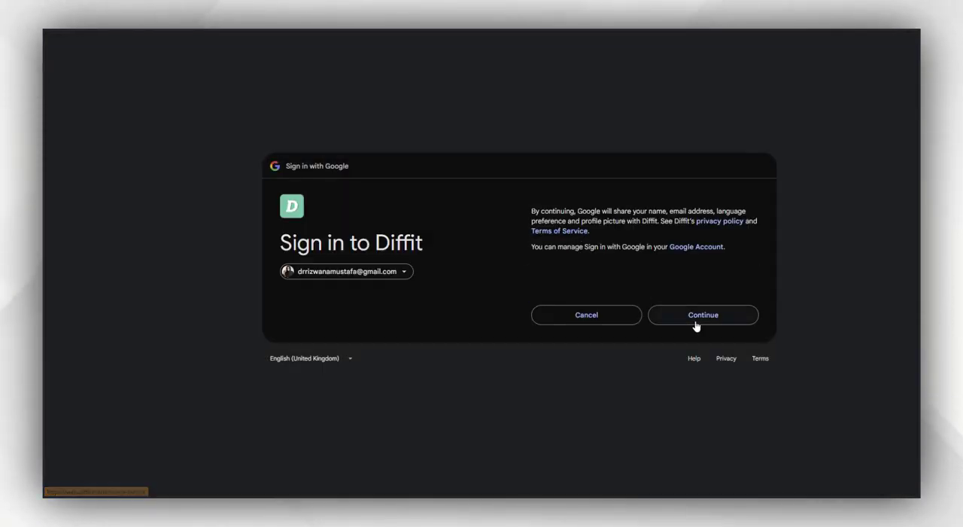
left_click(818, 316)
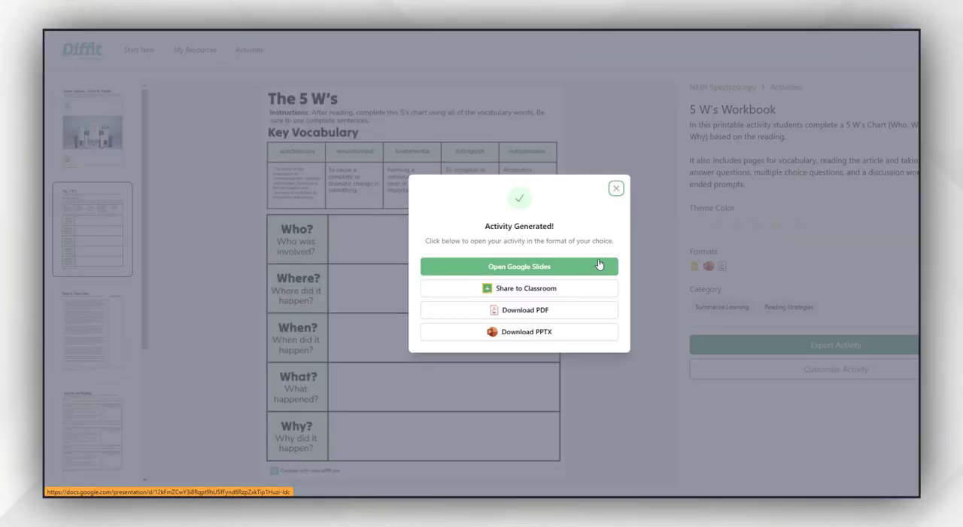
left_click(555, 311)
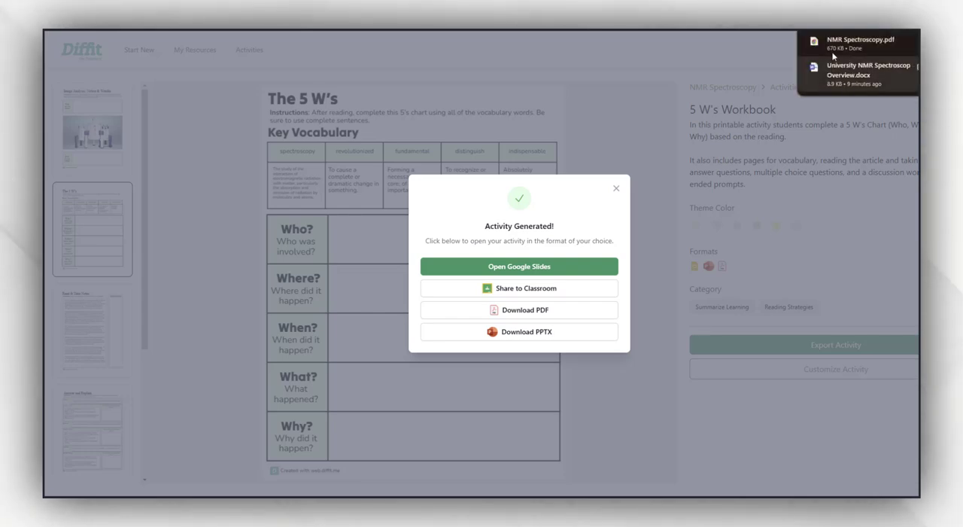
left_click(828, 45)
scroll(652, 186, "down", 4)
scroll(652, 186, "down", 3)
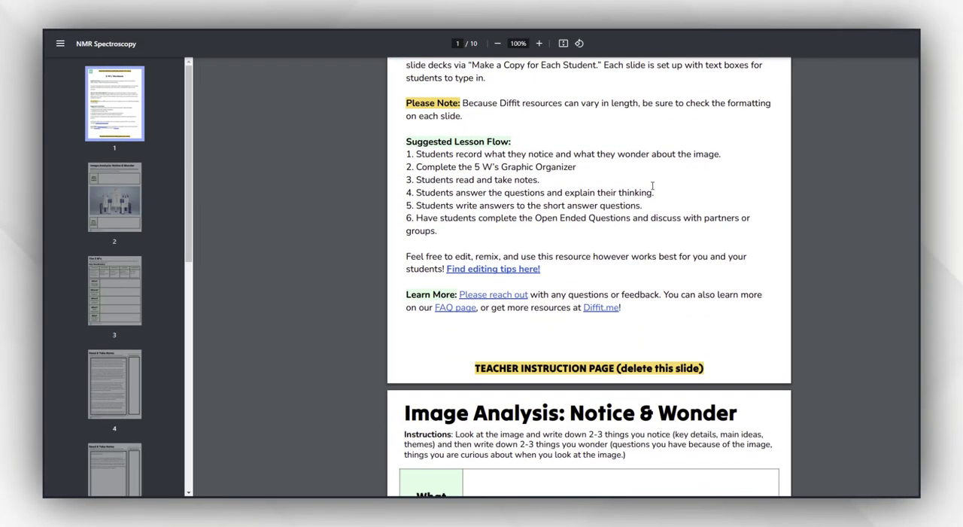
scroll(653, 186, "down", 3)
scroll(653, 185, "down", 5)
scroll(652, 185, "down", 5)
scroll(653, 186, "down", 3)
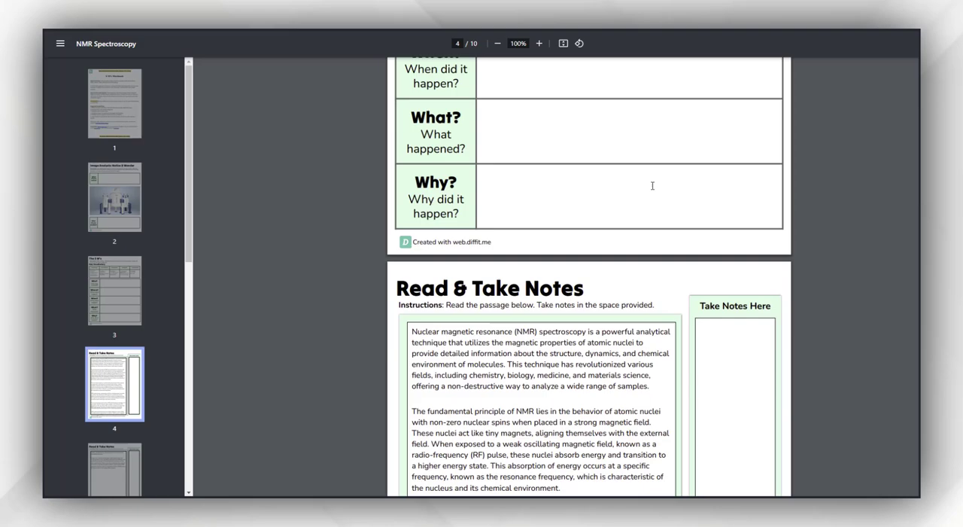
scroll(653, 186, "down", 4)
scroll(653, 186, "down", 5)
scroll(653, 186, "down", 5)
scroll(652, 186, "down", 5)
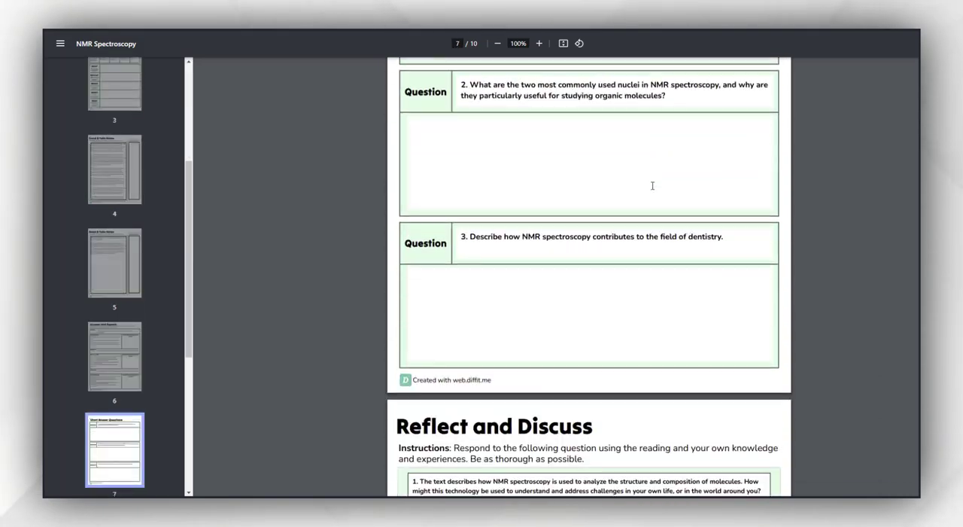
scroll(652, 186, "down", 5)
scroll(652, 186, "down", 3)
scroll(652, 185, "down", 5)
scroll(652, 185, "down", 3)
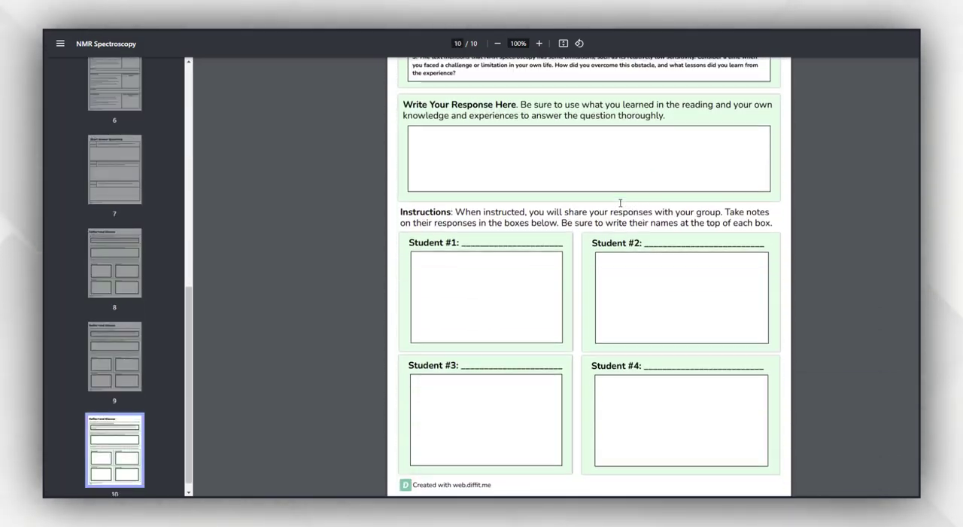
scroll(652, 186, "down", 4)
scroll(652, 186, "down", 4)
scroll(652, 186, "down", 5)
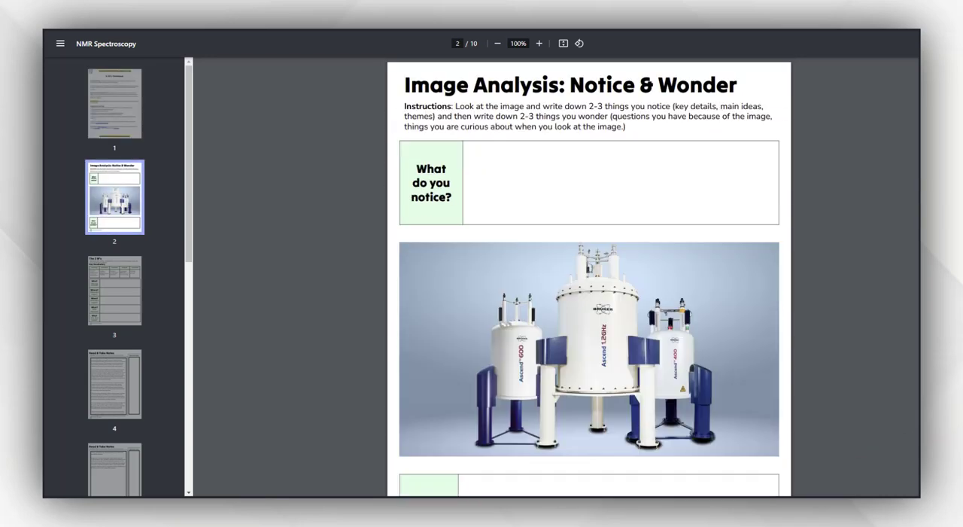
scroll(653, 186, "down", 4)
scroll(653, 186, "down", 4)
scroll(652, 186, "down", 4)
scroll(652, 186, "down", 5)
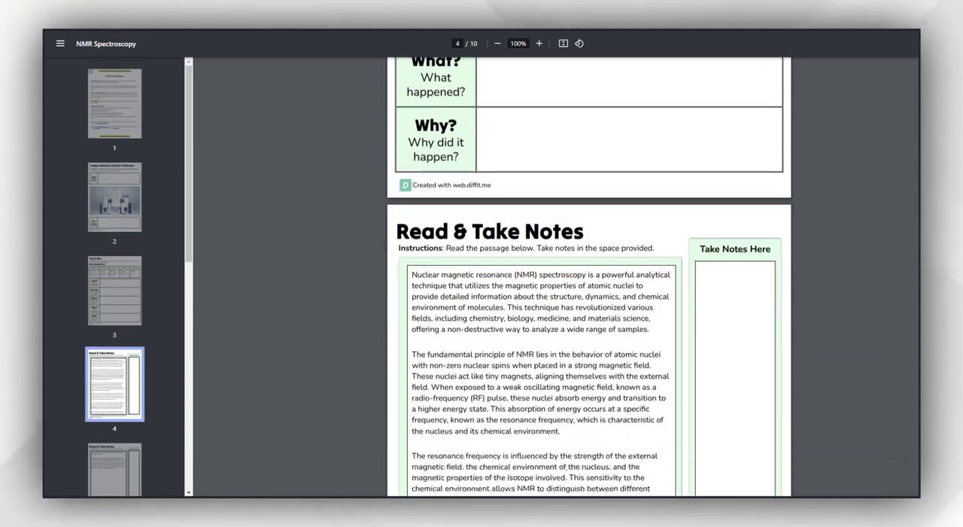
scroll(652, 186, "down", 4)
scroll(652, 186, "down", 4)
scroll(652, 186, "down", 5)
scroll(652, 185, "down", 4)
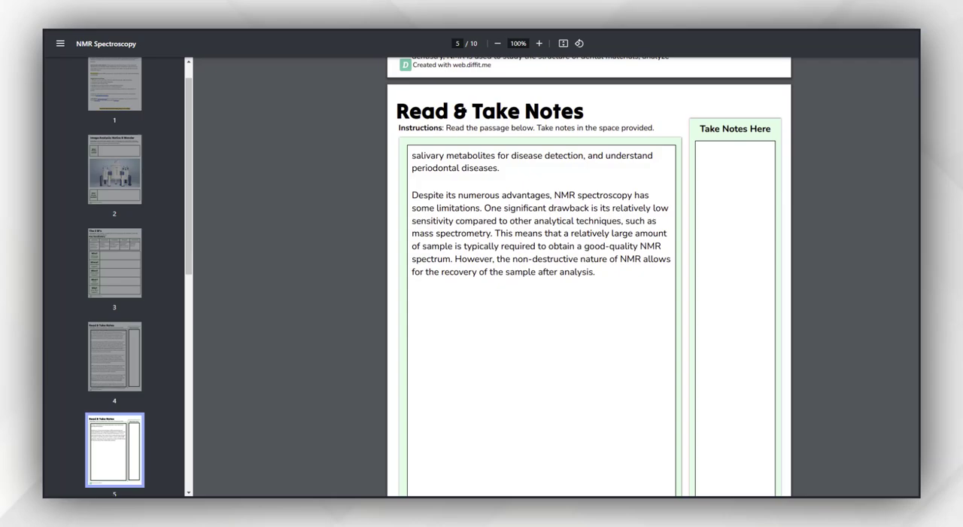
scroll(652, 186, "down", 4)
scroll(653, 186, "down", 5)
scroll(652, 186, "down", 4)
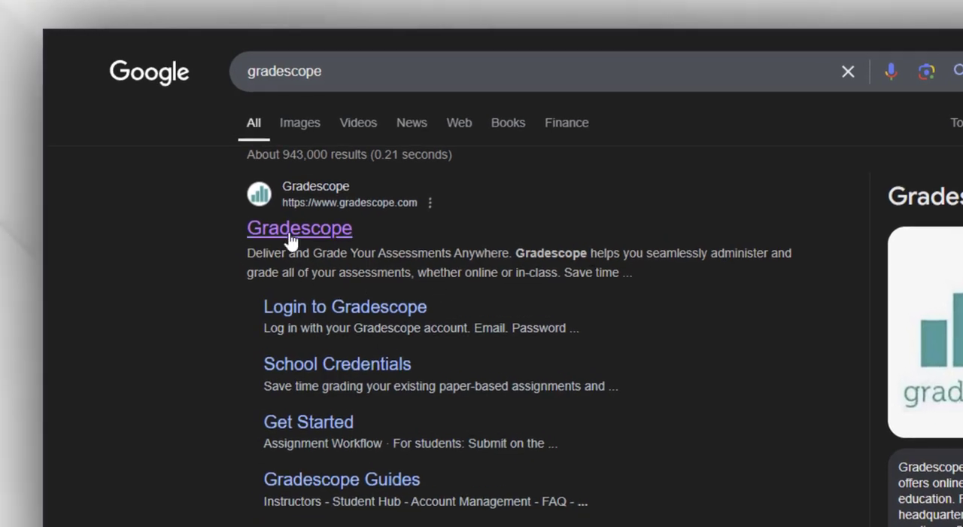
Sign up for a free Gradescope account as an instructor.
left_click(300, 227)
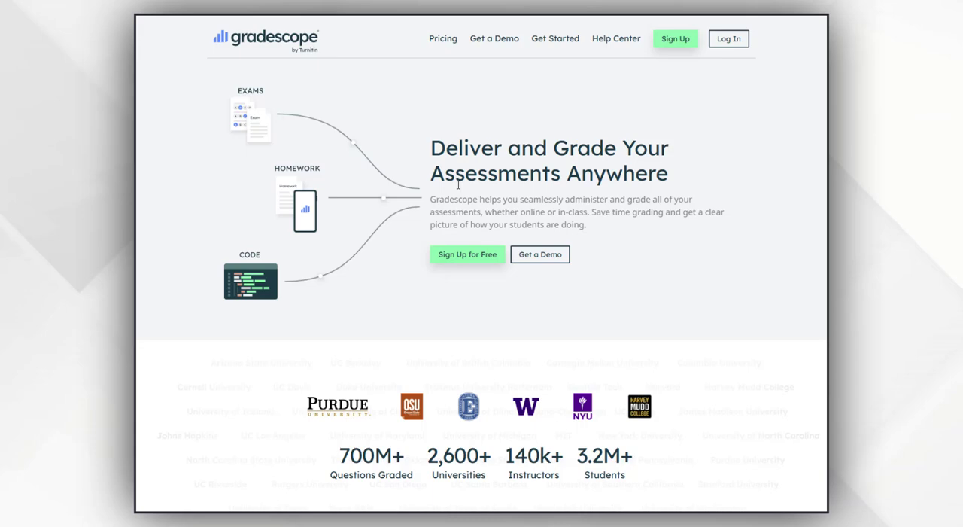
left_click(485, 258)
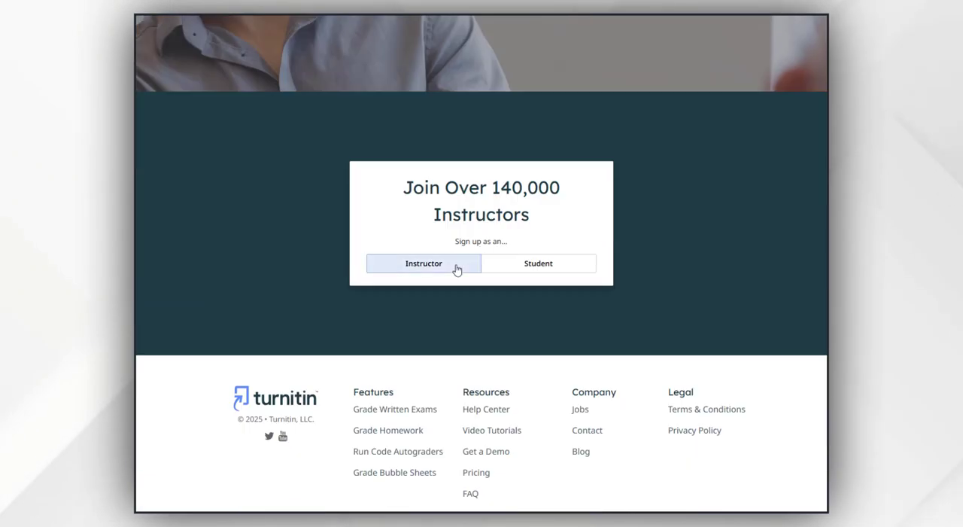
left_click(457, 269)
type("Dr")
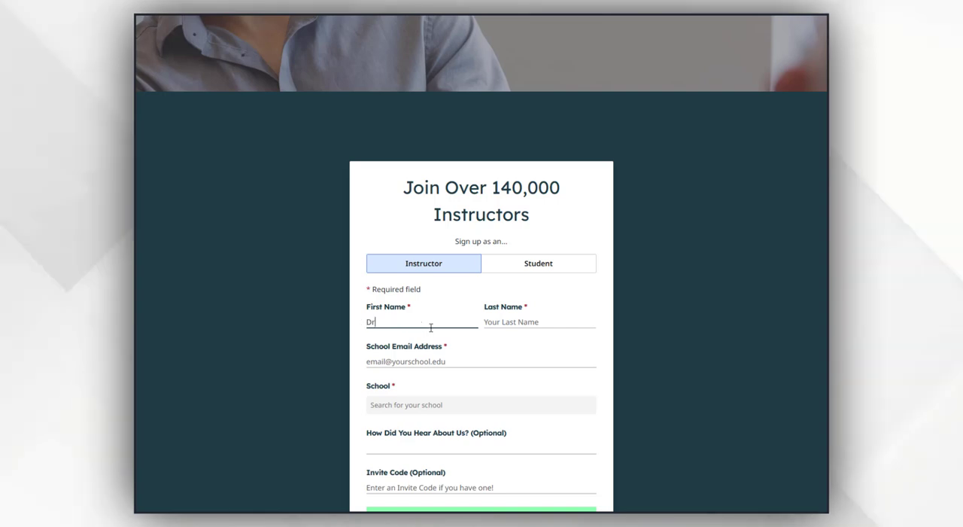
type("chard")
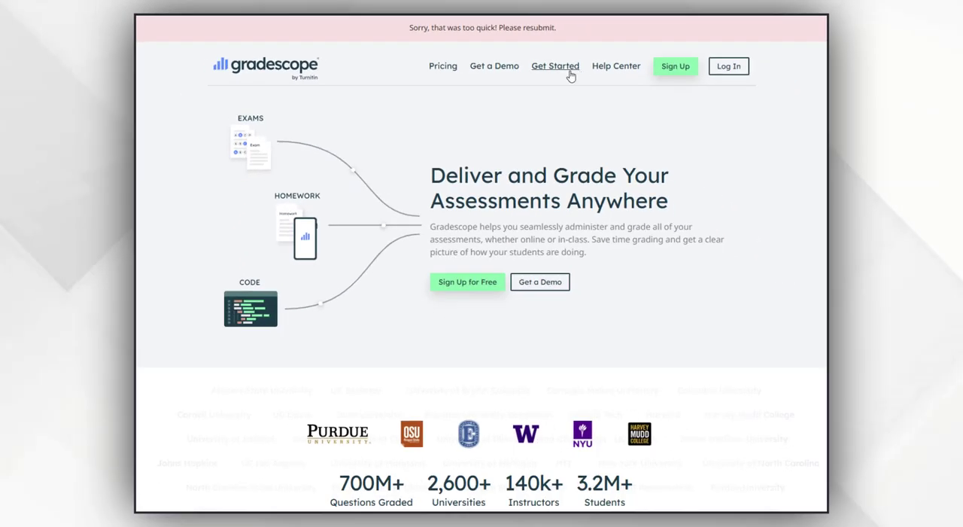
Browse the Gradescope Get Started guides to the Grading a simple question video.
left_click(570, 71)
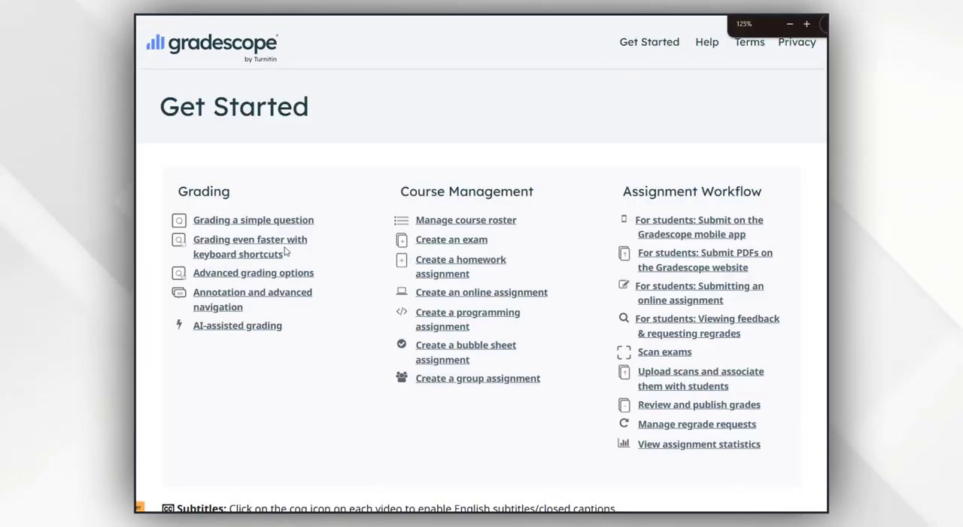
left_click(253, 220)
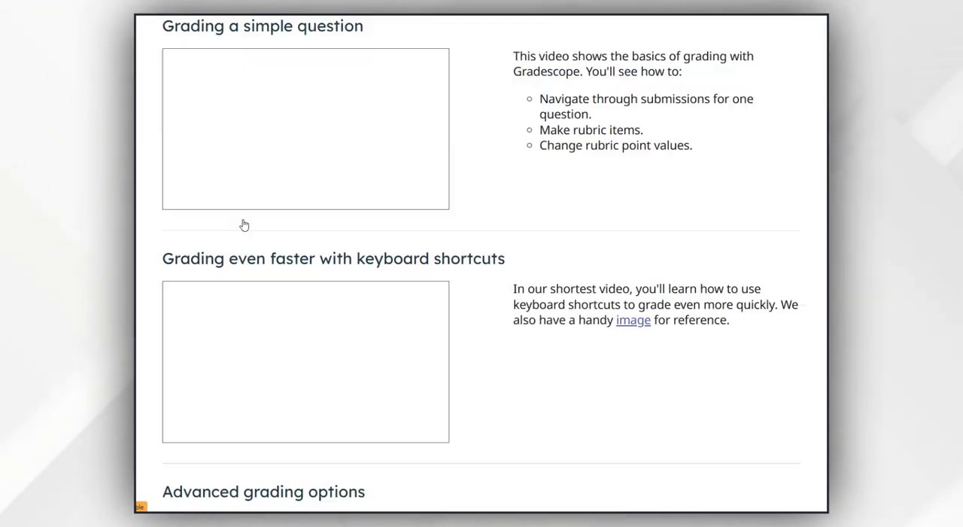
scroll(317, 218, "down", 5)
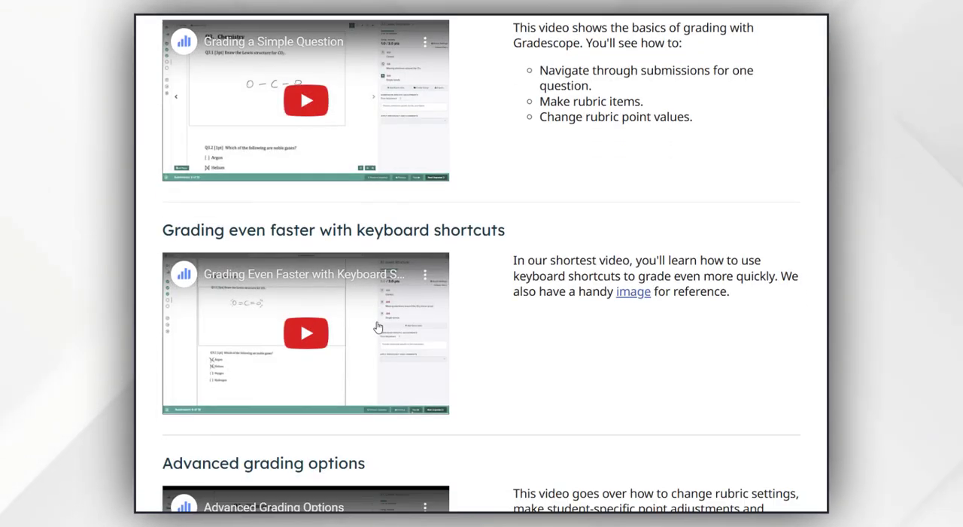
scroll(361, 301, "down", 5)
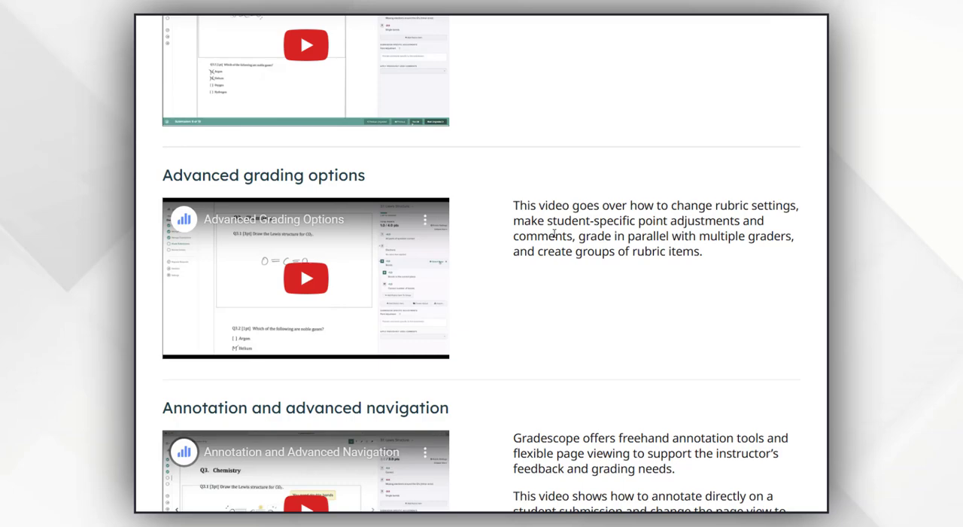
scroll(476, 246, "down", 5)
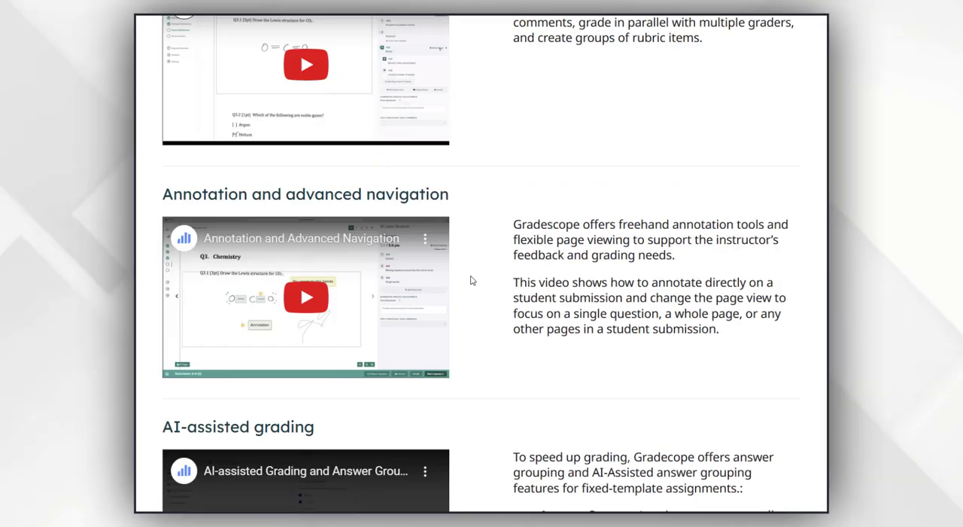
scroll(474, 279, "down", 5)
scroll(411, 275, "down", 4)
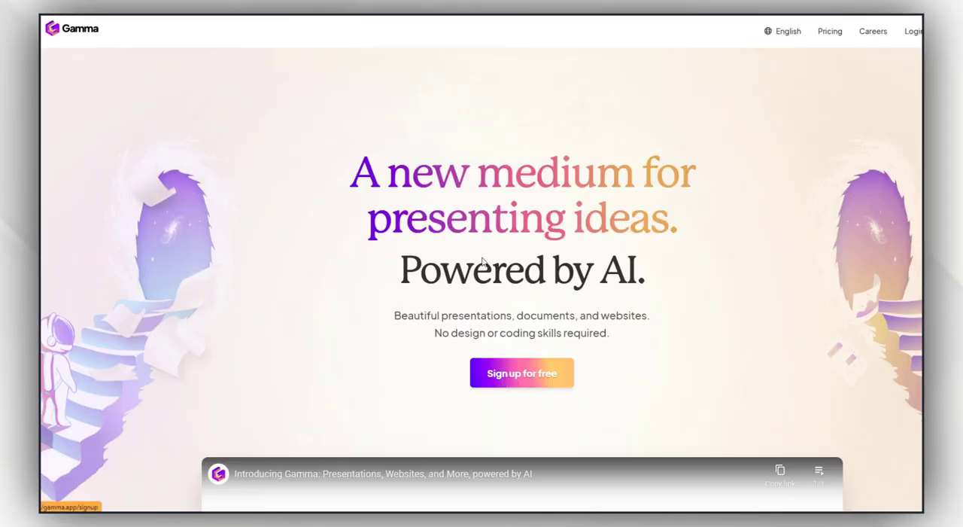
scroll(500, 261, "down", 5)
scroll(500, 261, "down", 5)
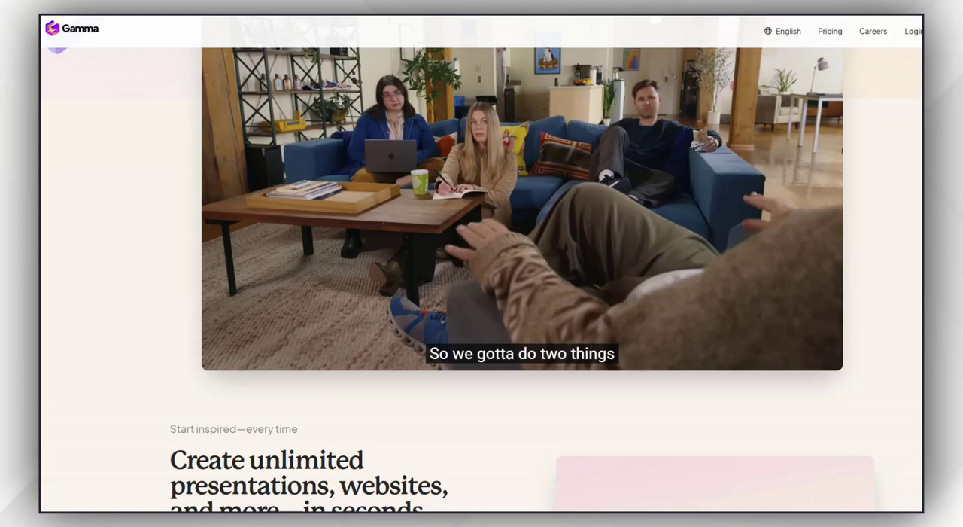
scroll(498, 259, "down", 3)
scroll(498, 263, "down", 4)
scroll(498, 264, "down", 3)
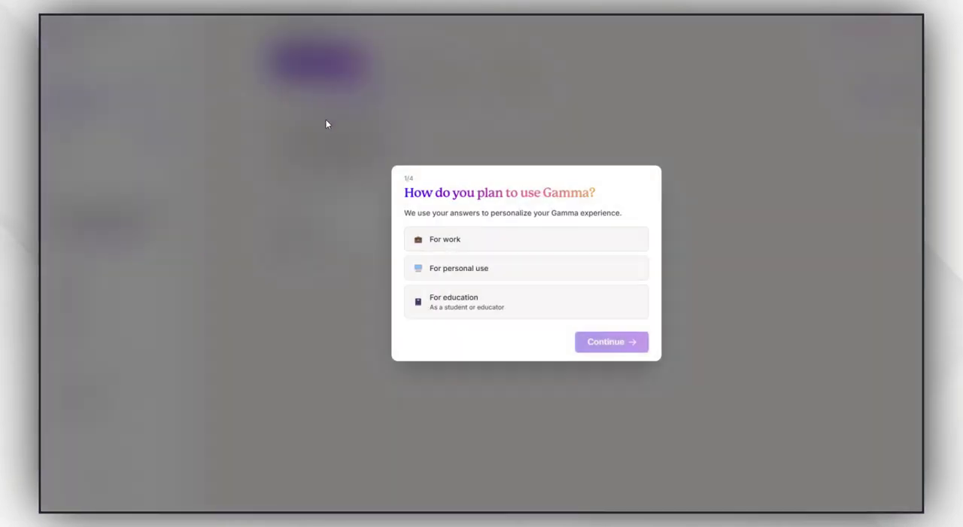
Answer Gamma onboarding as education use, educator, university or postsecondary teacher.
left_click(481, 304)
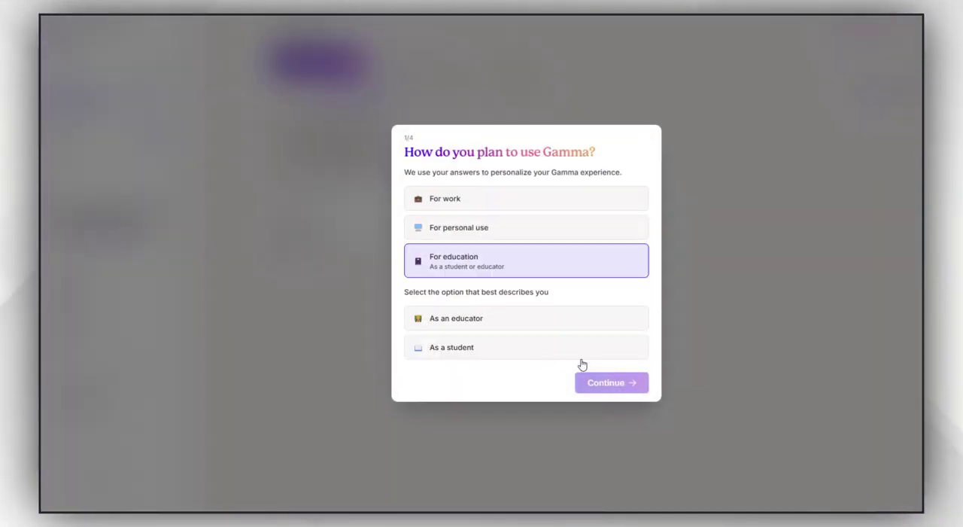
left_click(486, 325)
left_click(609, 382)
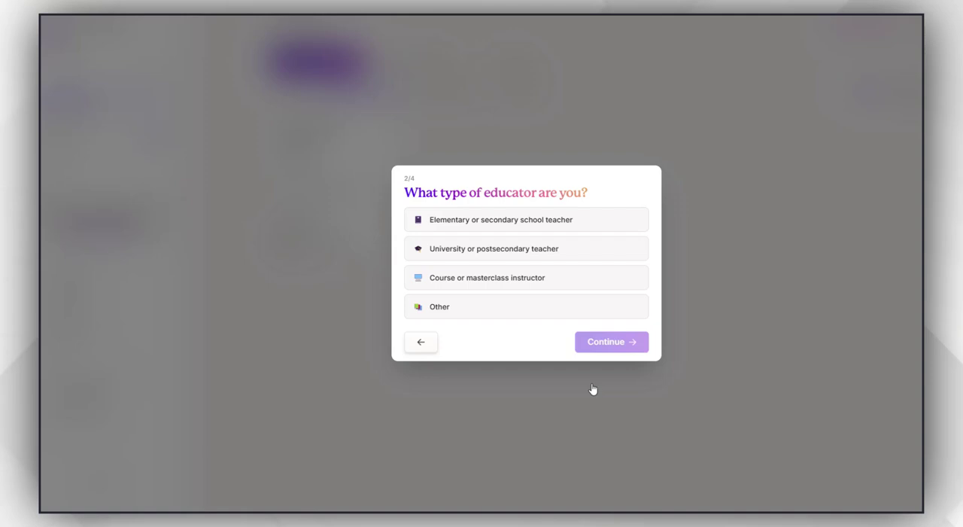
left_click(482, 251)
left_click(606, 341)
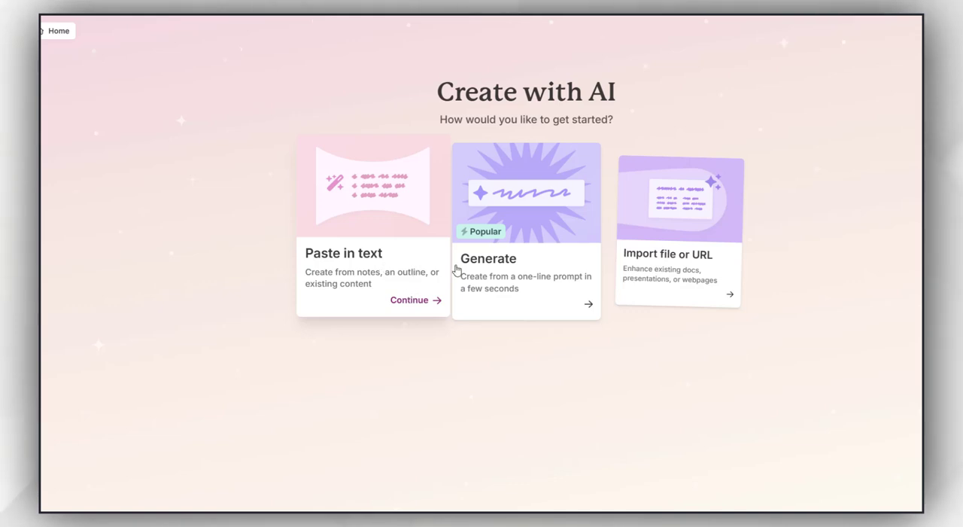
Paste the NMR Spectroscopy topic as presentation text and keep the Default page style.
left_click(361, 261)
type("NMR SpectroscopyInstrumentation and application in")
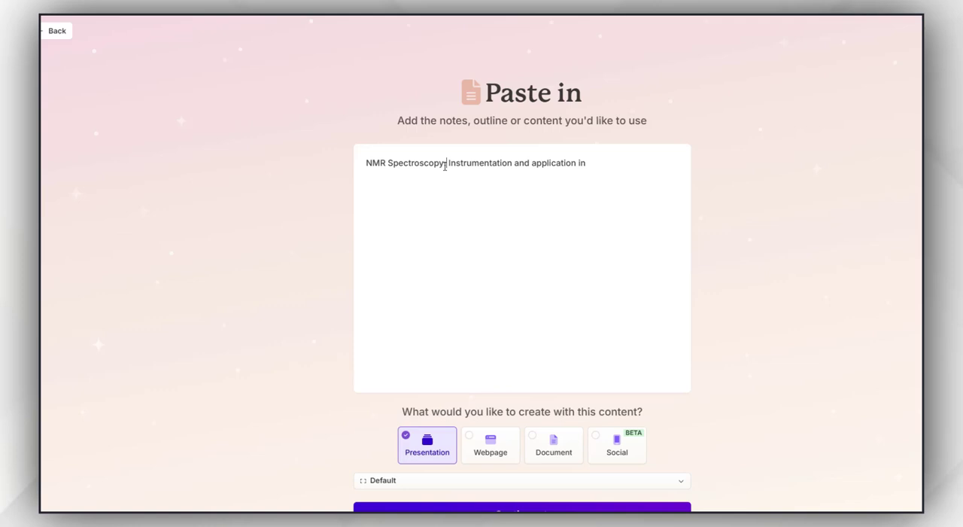
scroll(429, 268, "down", 2)
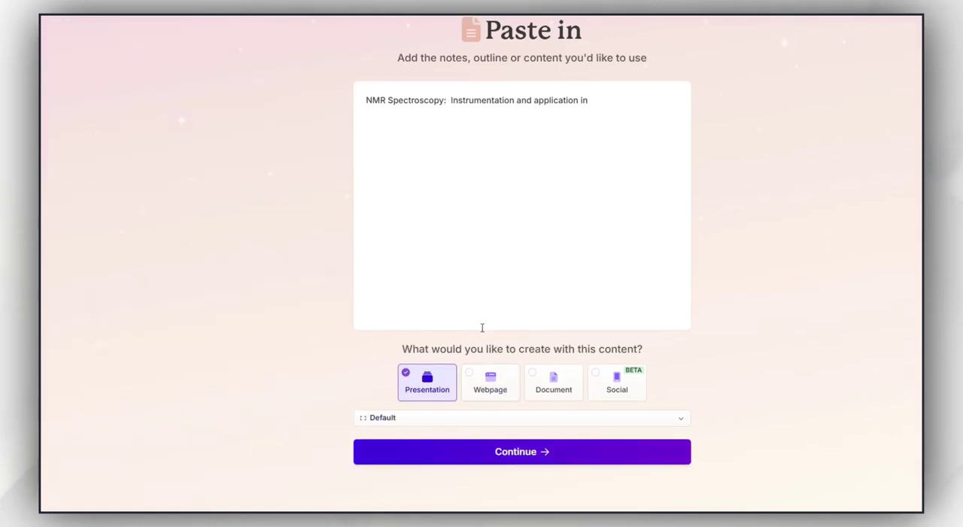
left_click(519, 417)
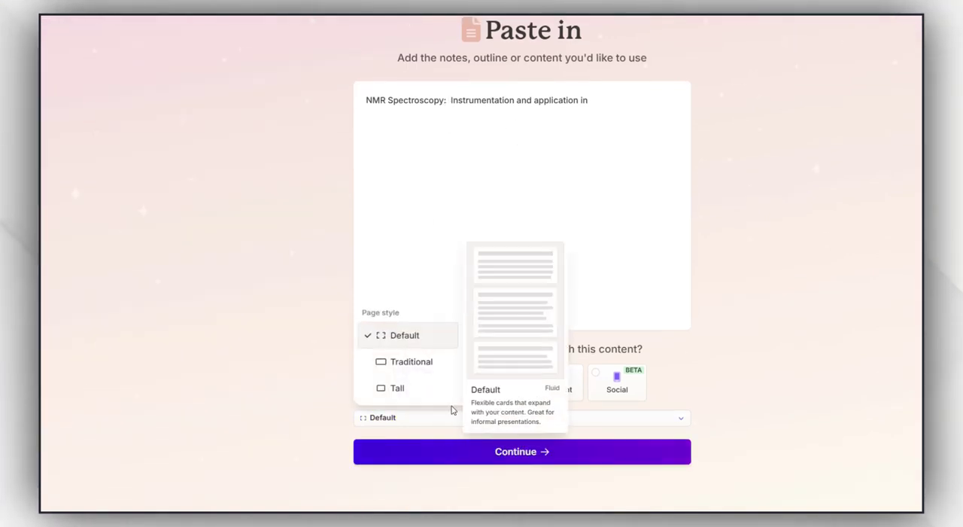
left_click(522, 451)
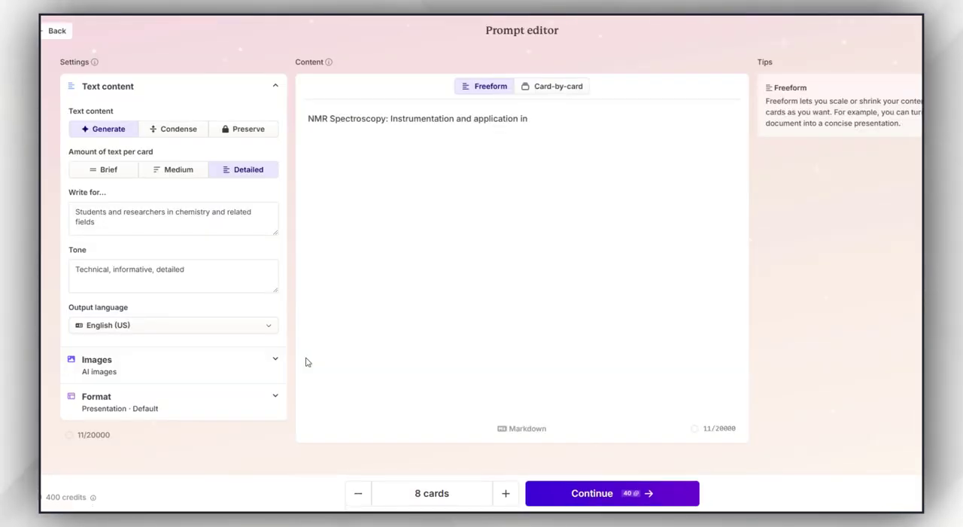
scroll(457, 328, "down", 2)
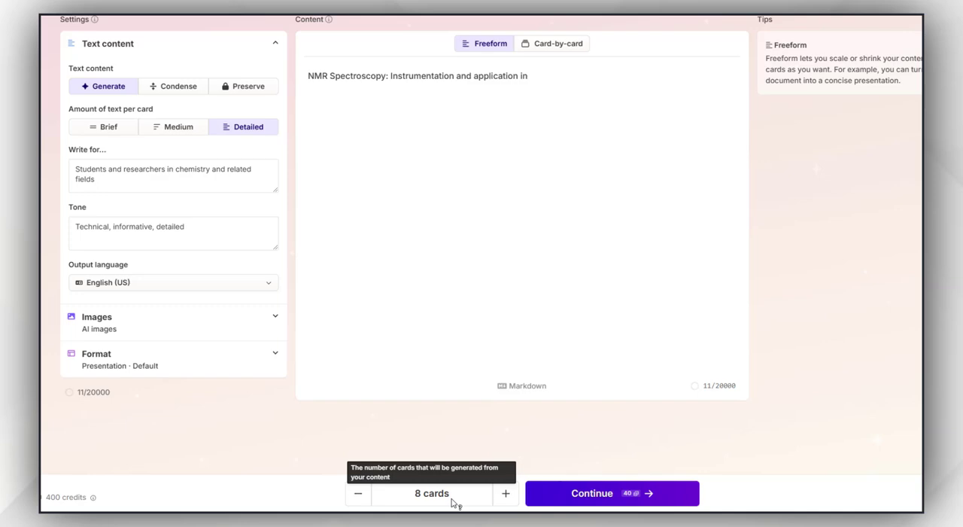
Keep the outline at nine cards and continue to theme selection.
left_click(507, 493)
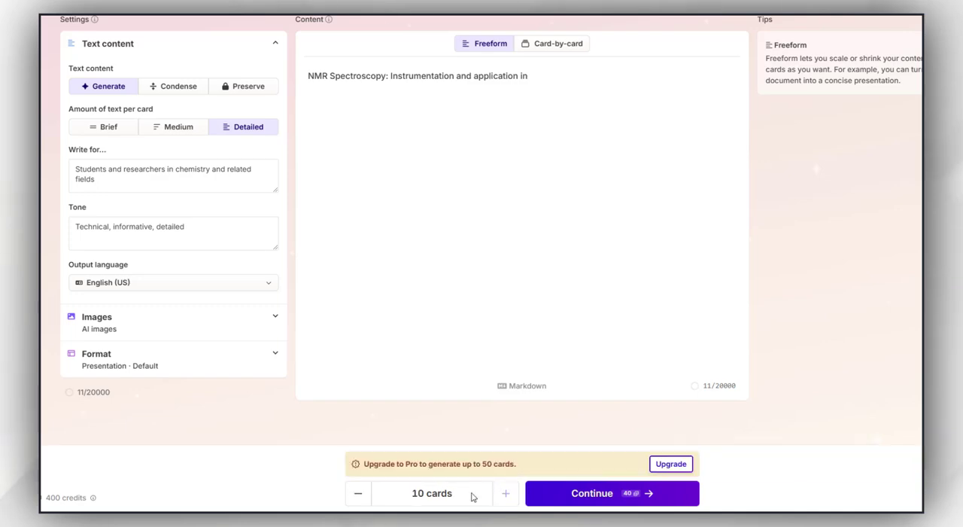
left_click(358, 493)
left_click(572, 493)
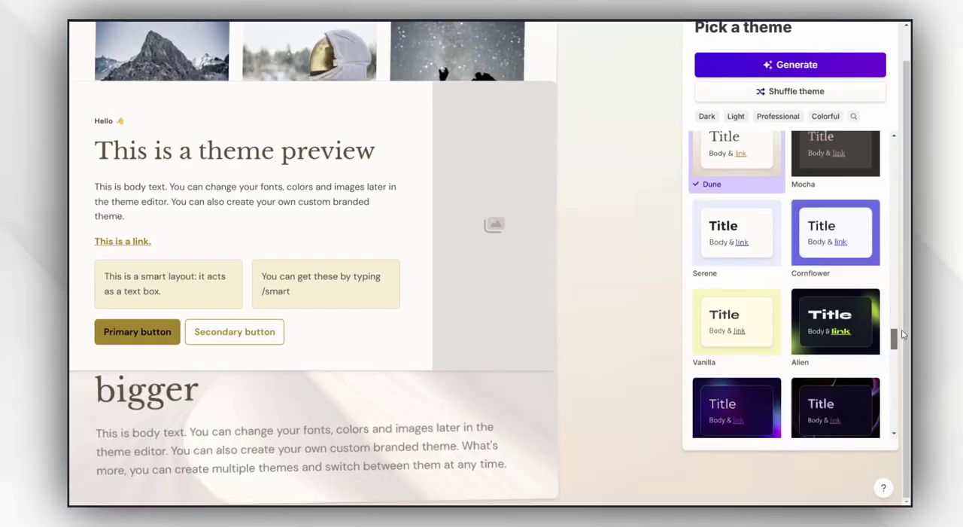
Generate the NMR Spectroscopy presentation with the dark Alien theme.
left_click(834, 361)
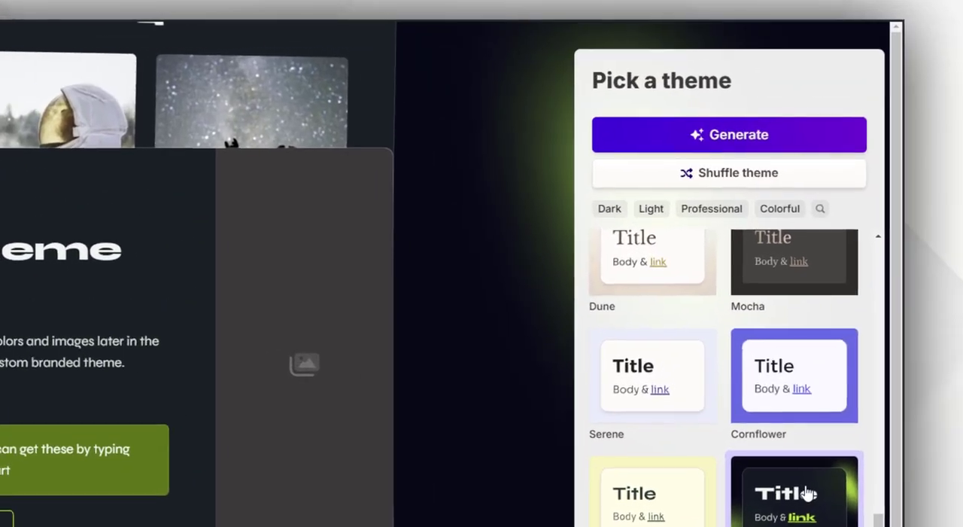
left_click(788, 101)
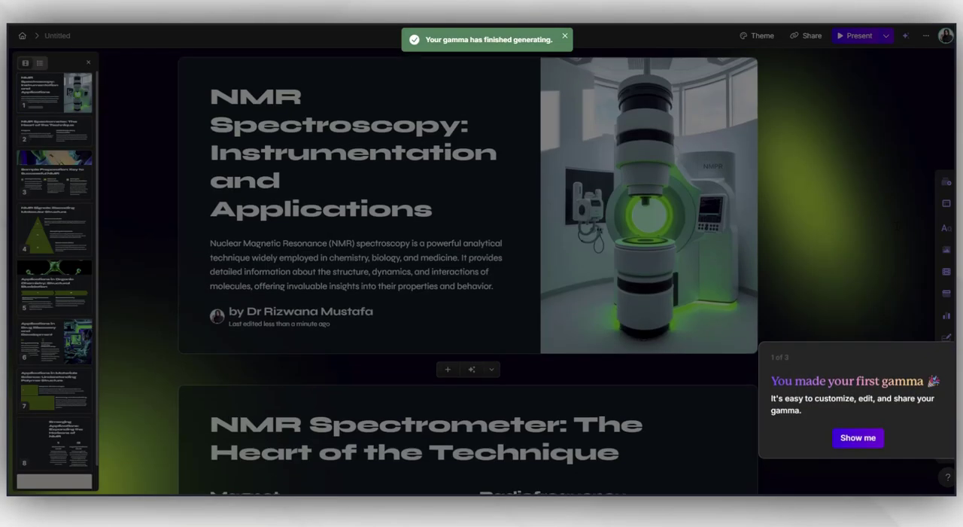
Dismiss Gamma's welcome tour popups to reach the generated cards.
left_click(858, 442)
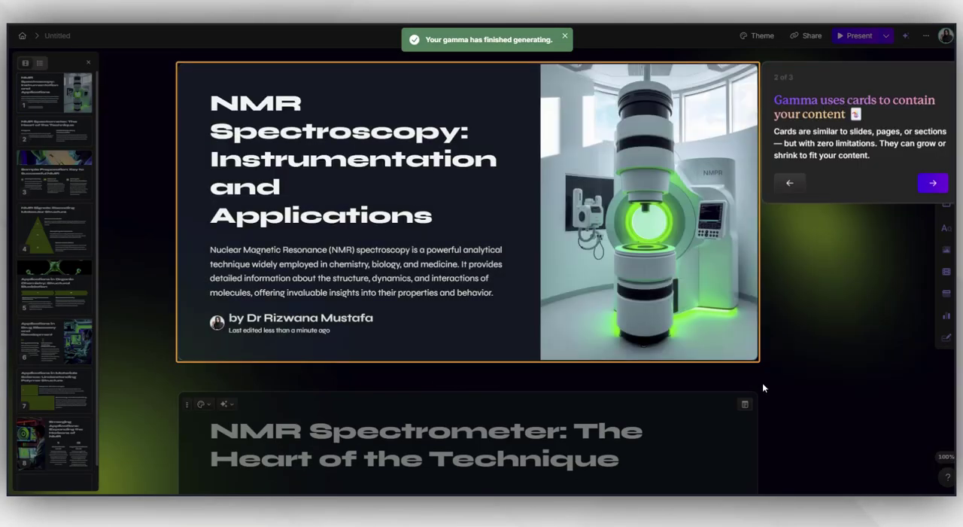
left_click(932, 186)
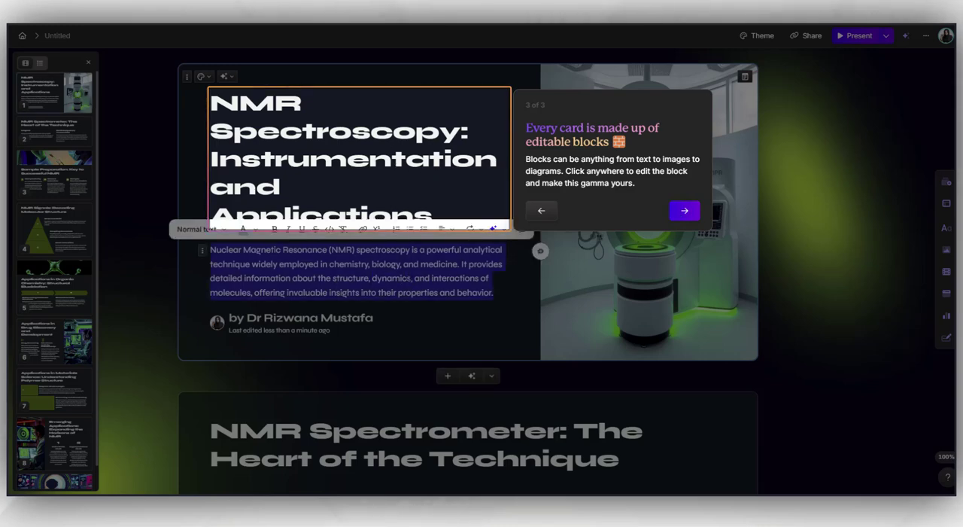
left_click(684, 211)
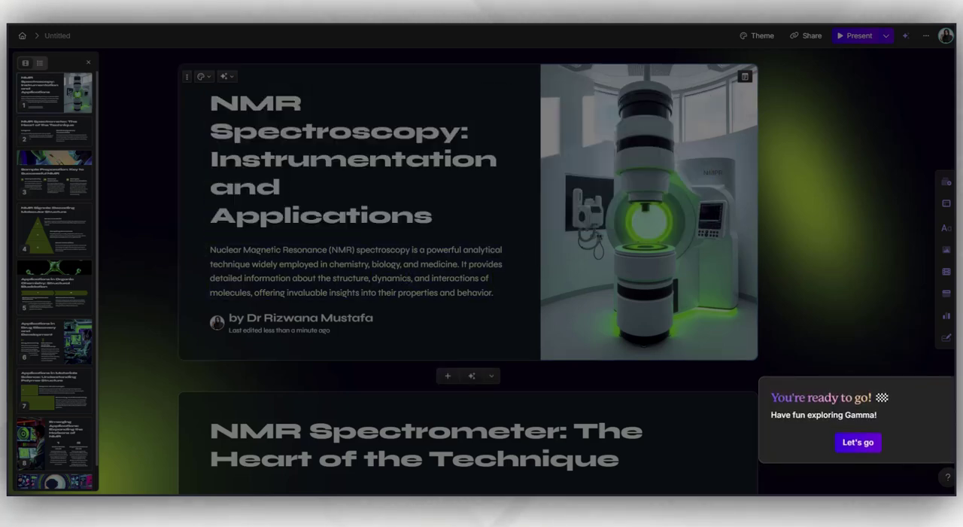
left_click(867, 447)
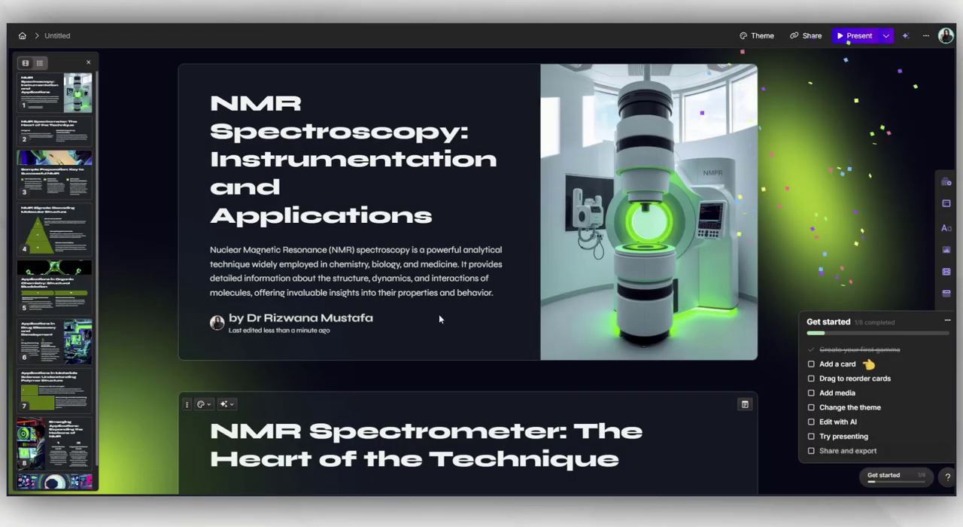
scroll(329, 173, "down", 5)
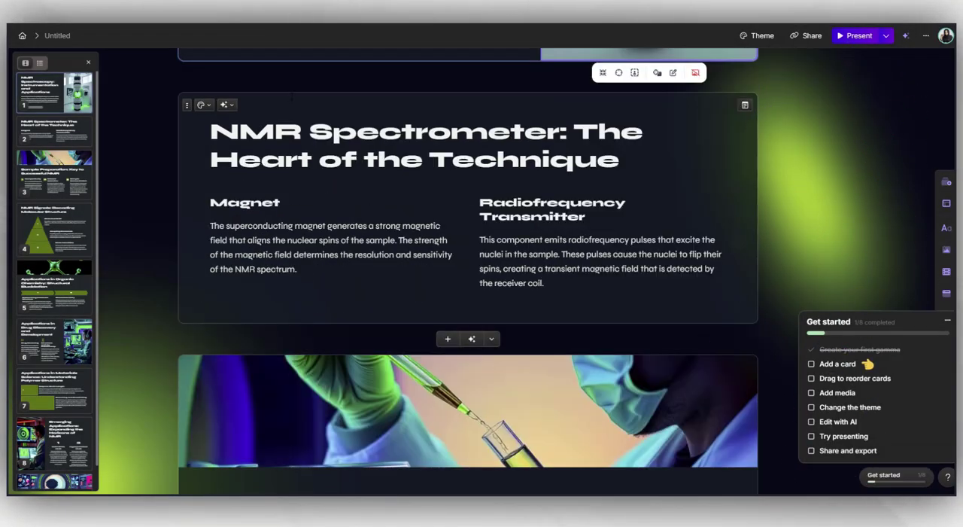
scroll(329, 172, "down", 5)
scroll(329, 172, "down", 3)
scroll(328, 172, "down", 4)
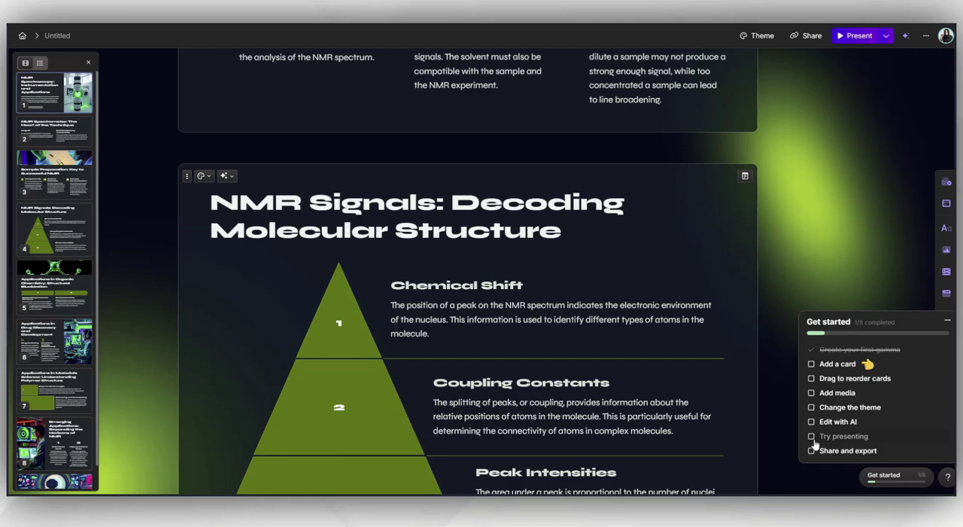
scroll(466, 301, "down", 5)
scroll(466, 301, "down", 5)
scroll(467, 301, "down", 4)
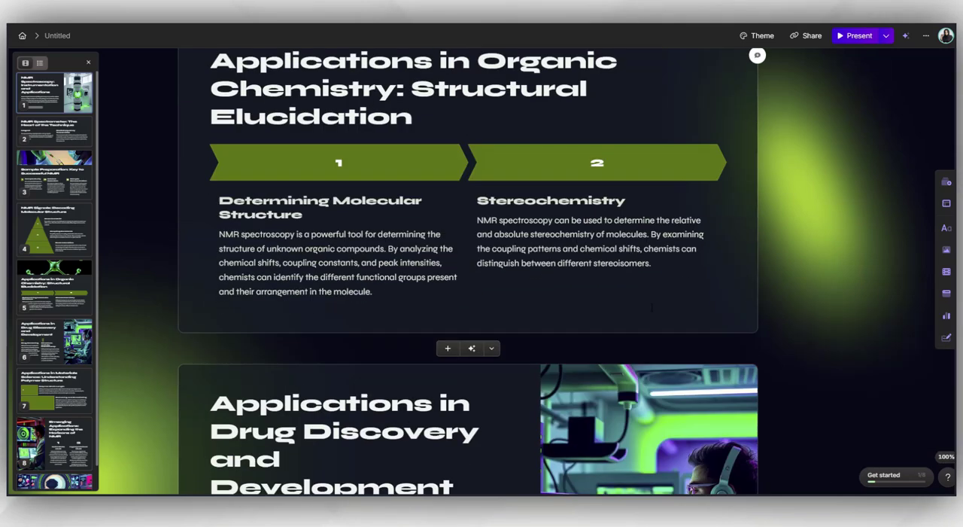
scroll(466, 301, "down", 5)
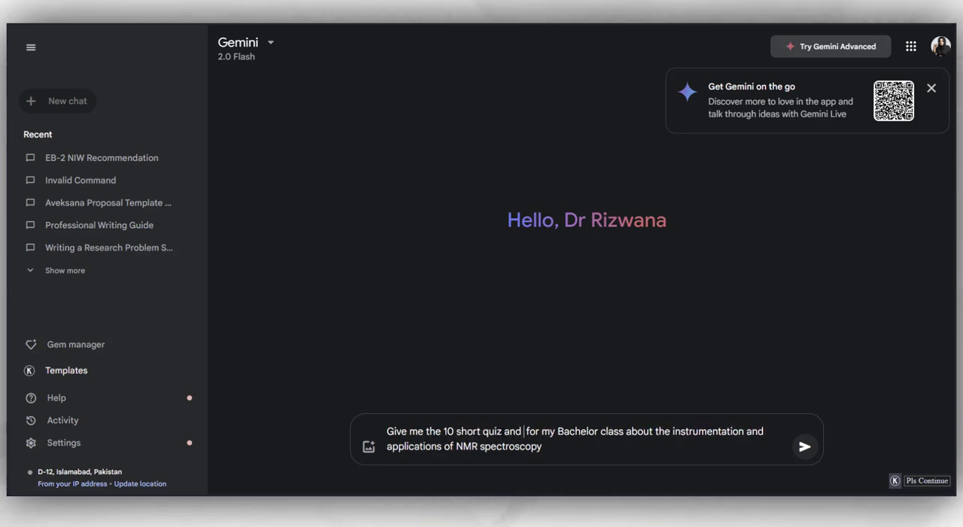
type("10 MCQs")
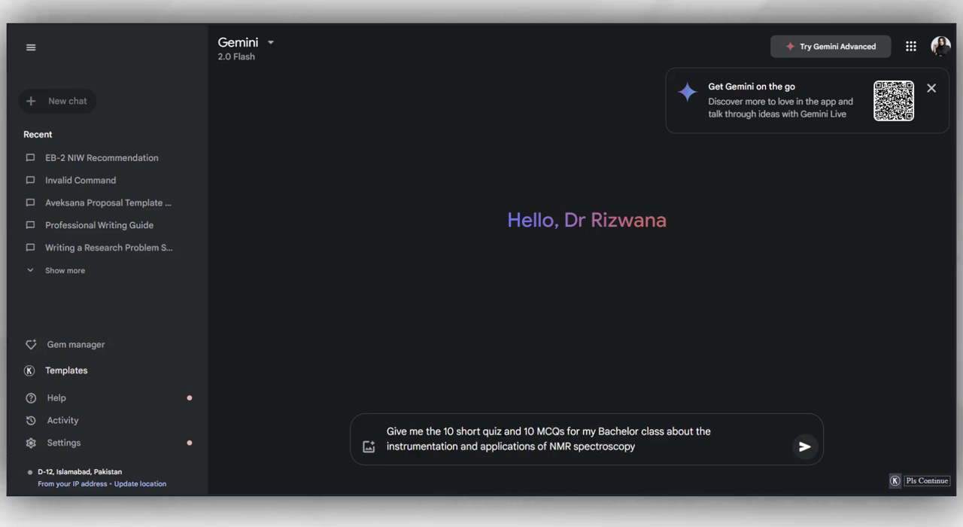
Send Gemini the NMR quiz request for a bachelor class and paste it back for reuse.
key("ctrl+a")
key("ctrl+c")
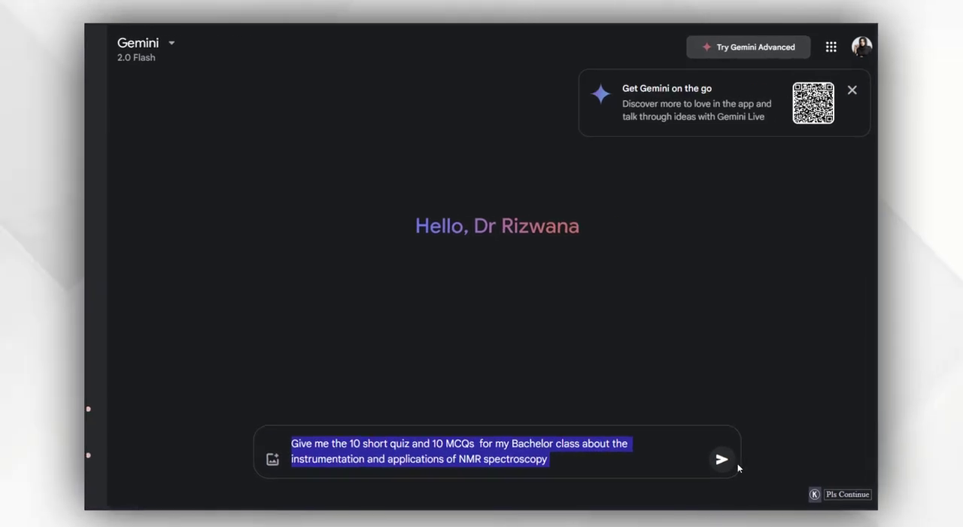
left_click(805, 446)
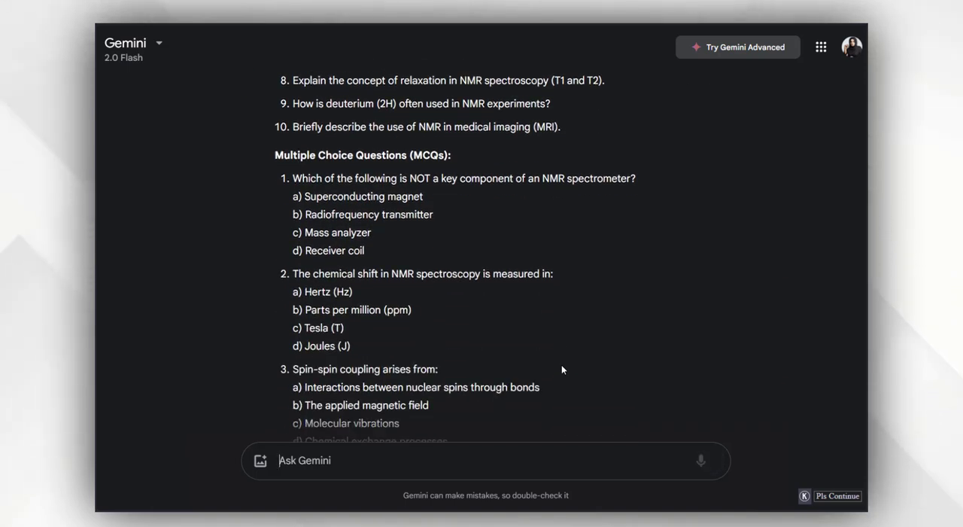
scroll(561, 365, "down", 3)
scroll(562, 365, "down", 2)
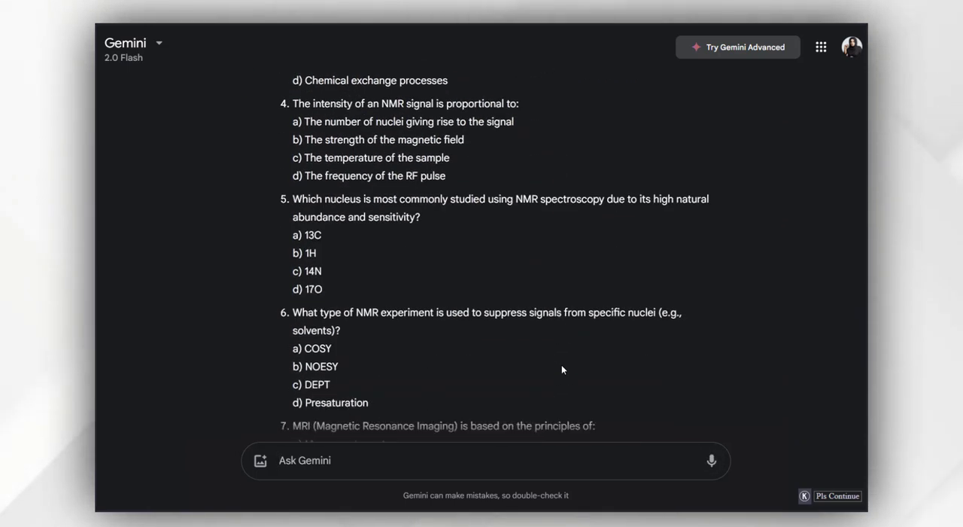
scroll(562, 364, "down", 3)
scroll(562, 367, "down", 3)
scroll(561, 367, "down", 3)
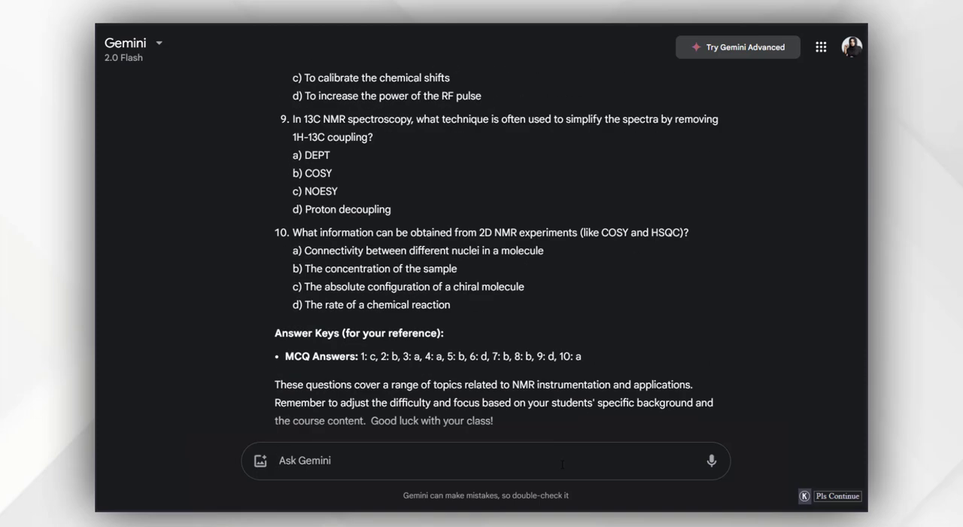
key("ctrl+v")
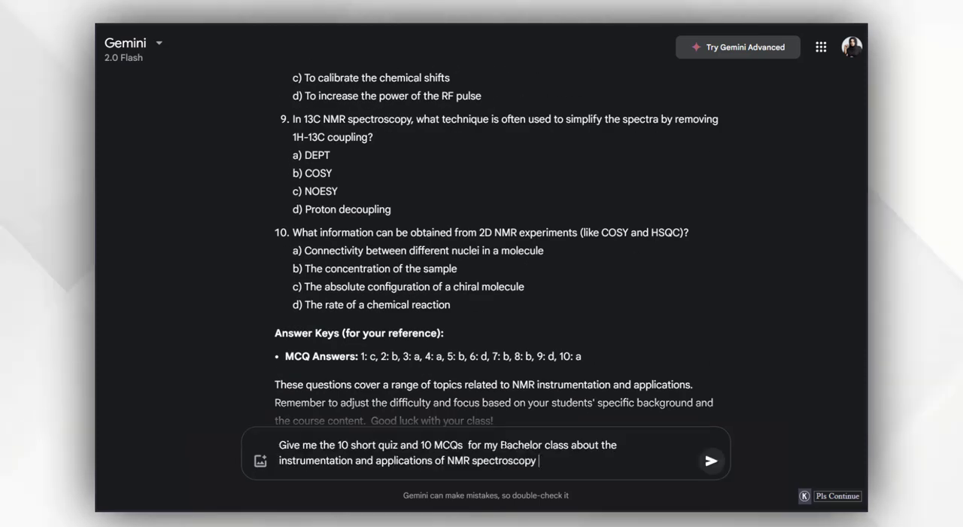
Replace the quiz wording with 'presentation material slide wise', correct its spelling, and send the request.
mouse_move(501, 444)
left_mouse_down()
mouse_move(280, 459)
mouse_move(463, 445)
left_mouse_up()
left_click(452, 460)
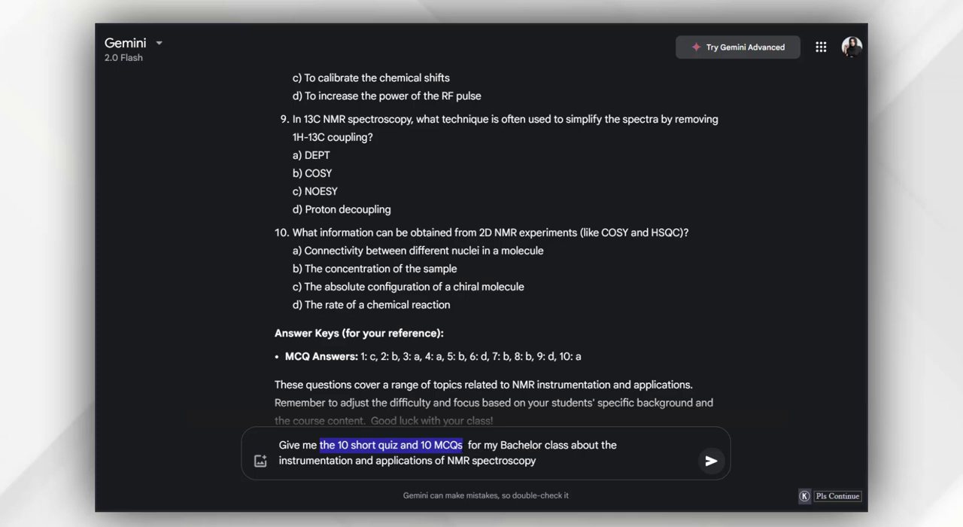
type("presenatation")
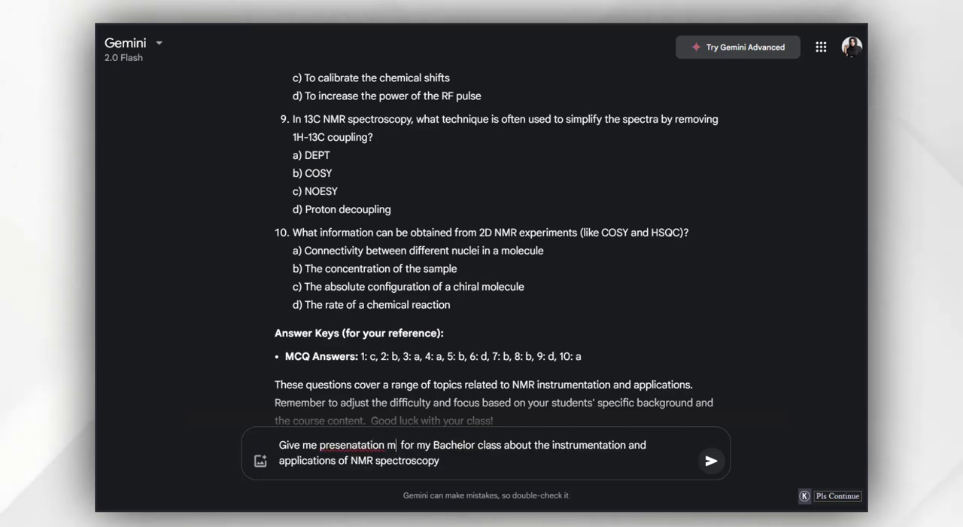
type("slide wise")
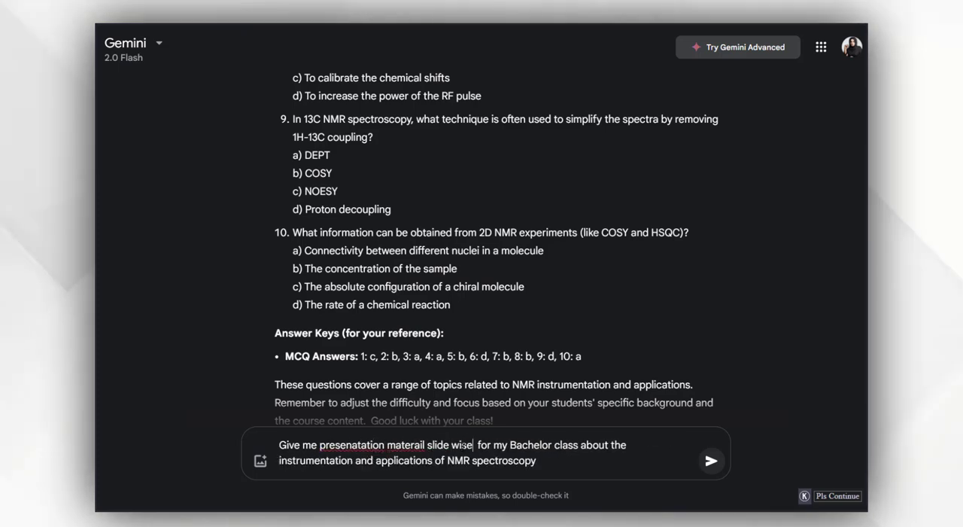
right_click(351, 445)
left_click(421, 157)
right_click(401, 445)
left_click(452, 157)
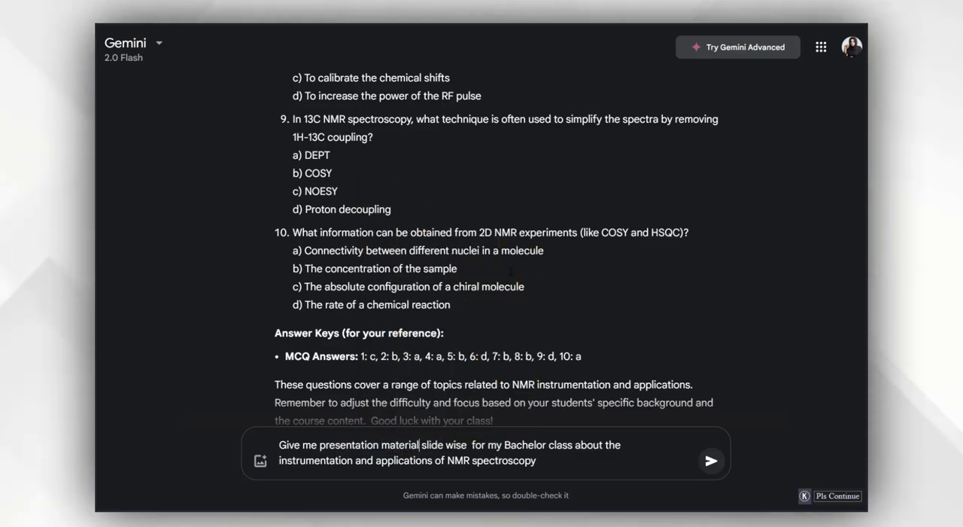
left_click(711, 461)
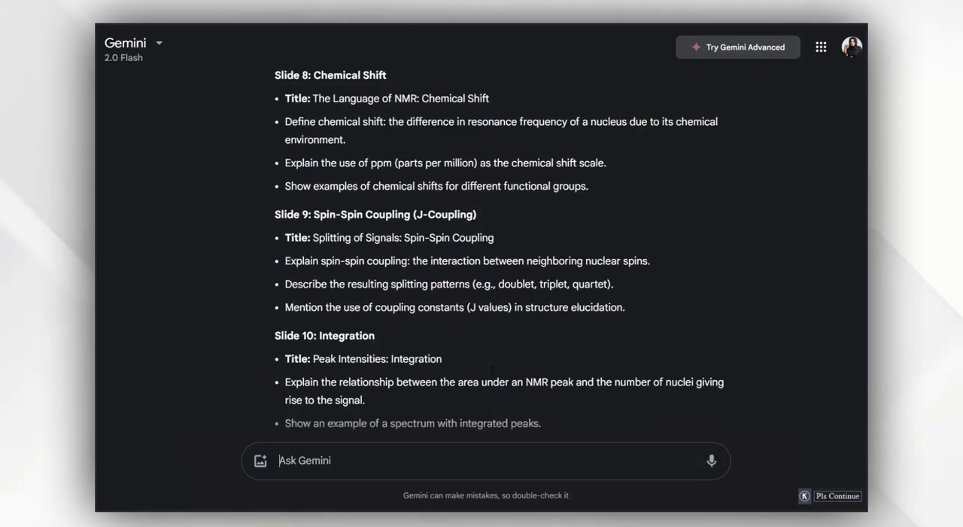
scroll(493, 374, "down", 4)
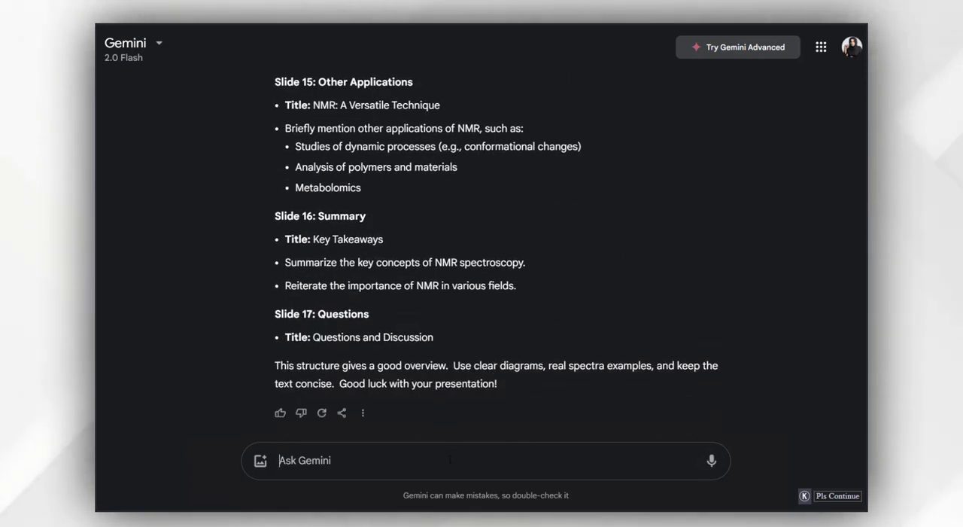
type("cl")
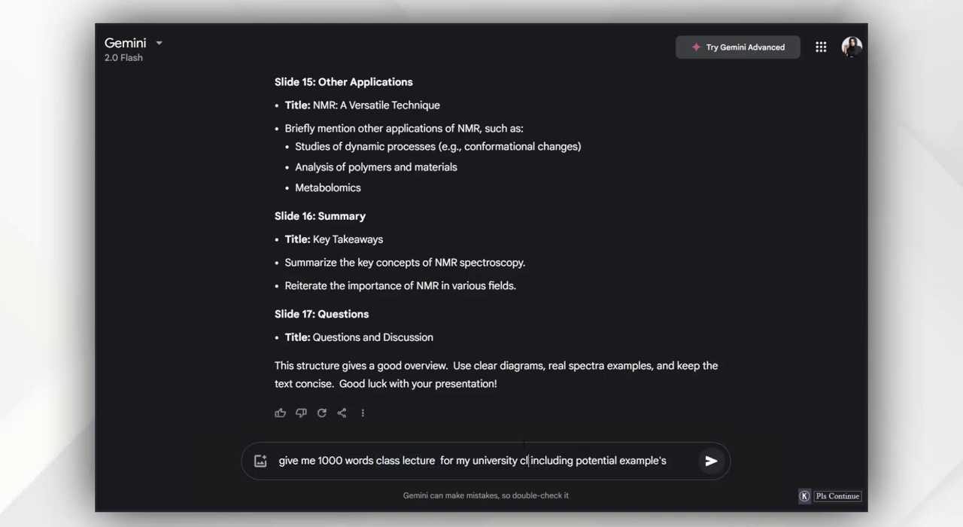
Send the request for a 1000-word NMR class lecture with examples.
key("Return")
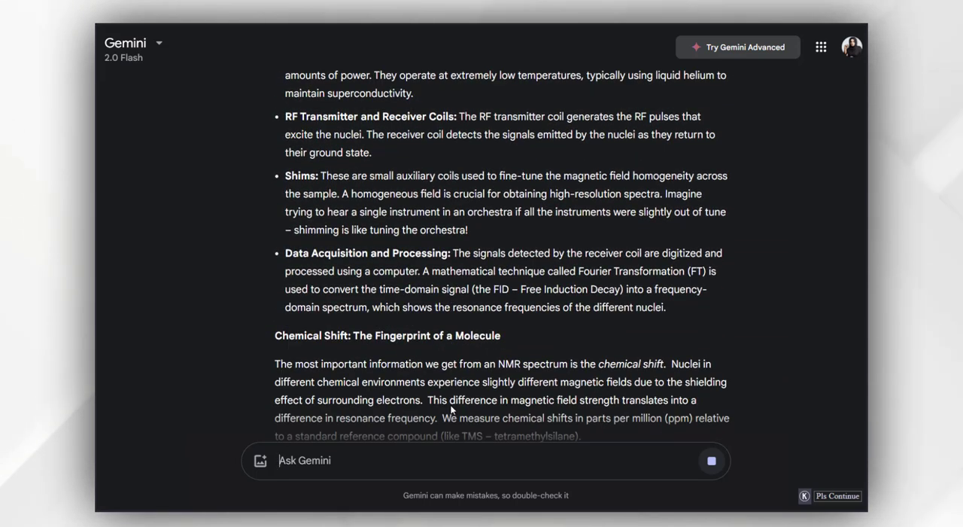
scroll(452, 409, "down", 5)
scroll(452, 409, "down", 3)
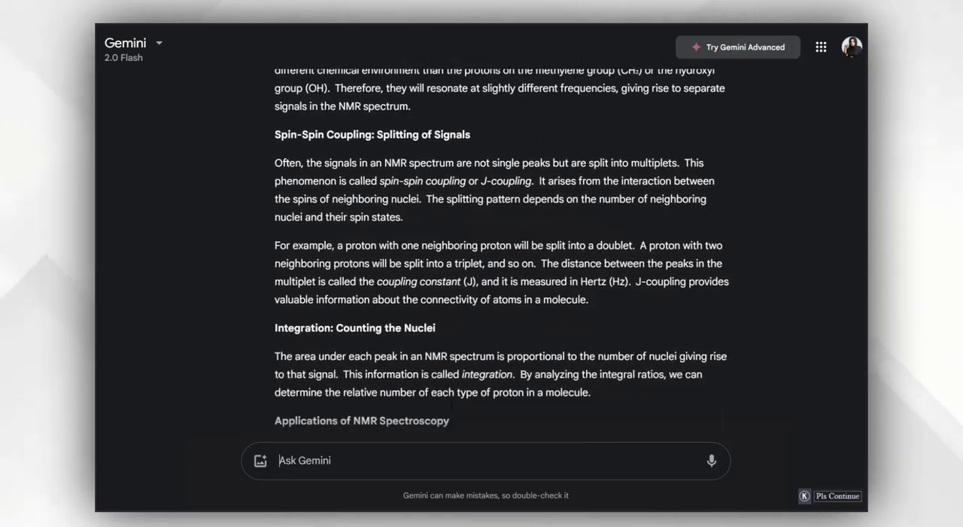